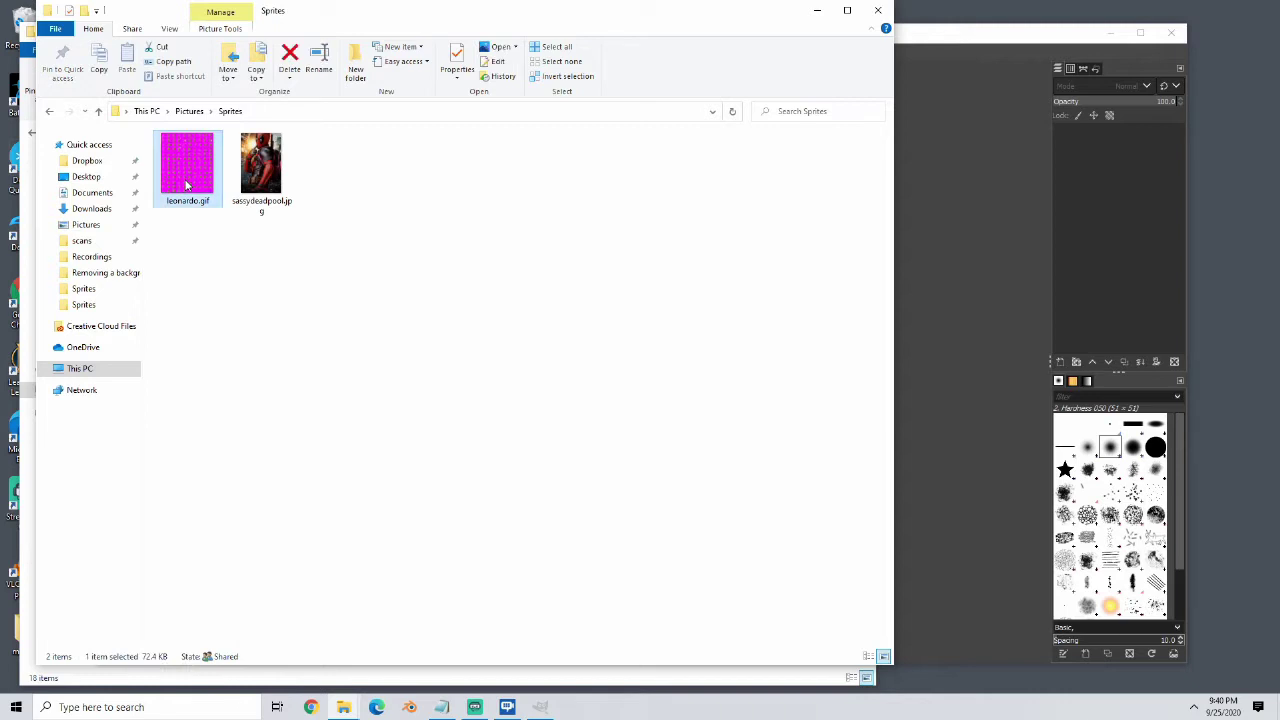
Open leonardo.gif from the Sprites folder in GIMP and add an alpha channel to its layer.
left_click_drag(186, 185, 915, 62)
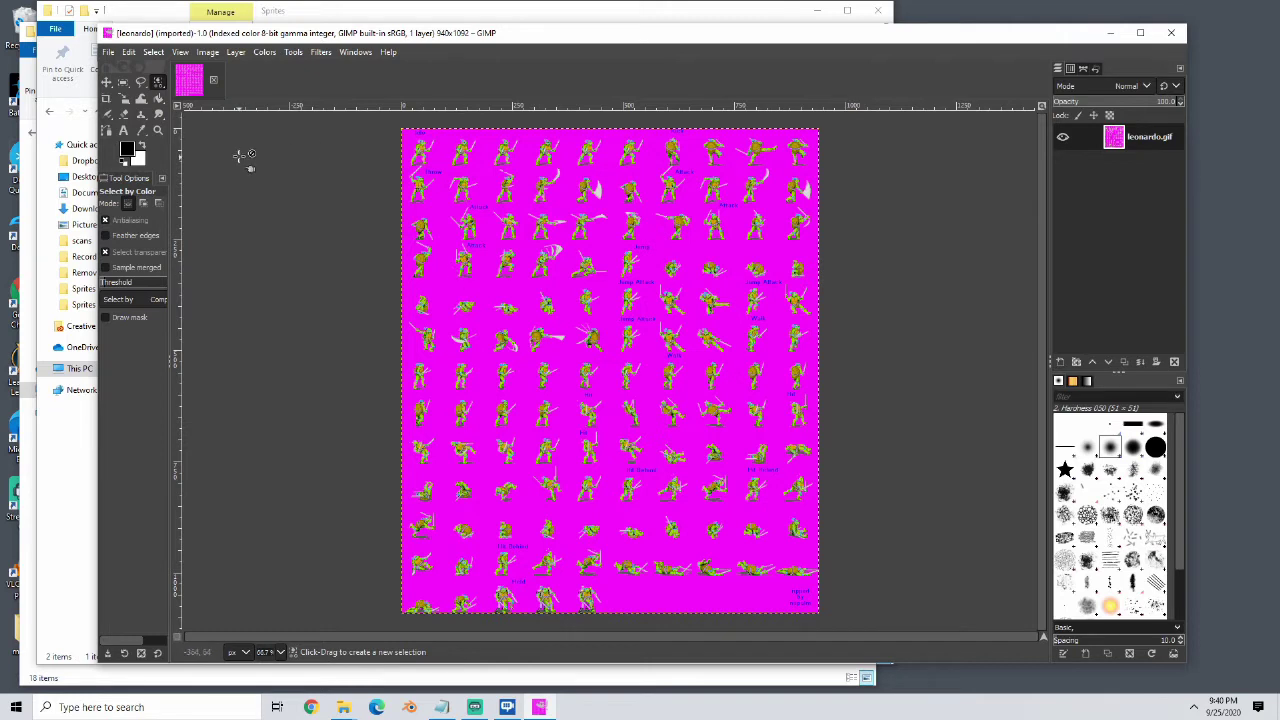
right_click(1156, 146)
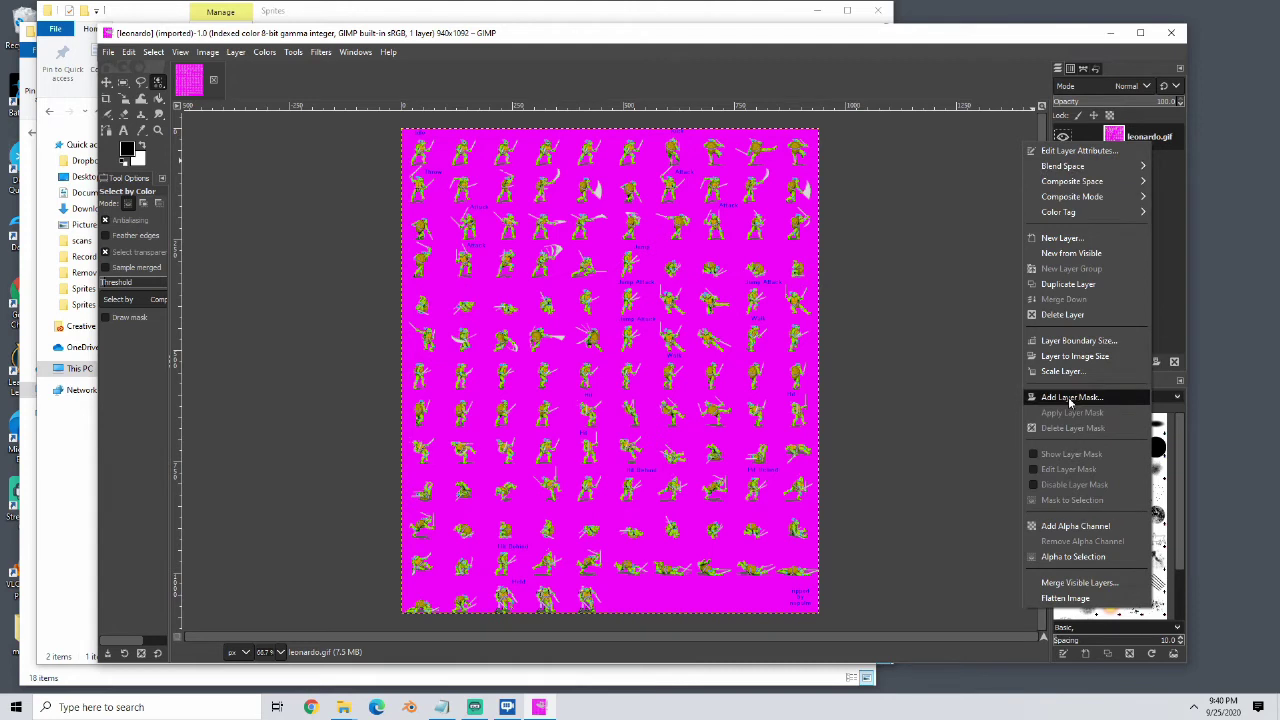
left_click(1075, 526)
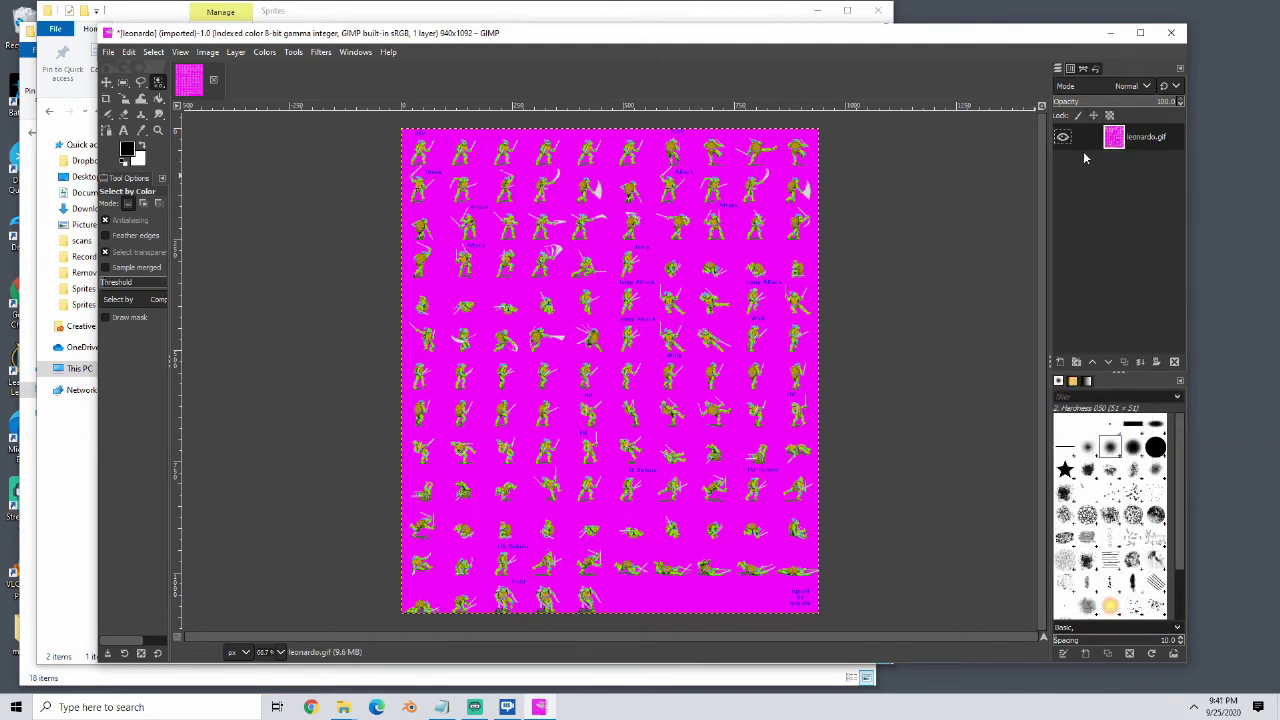
Select the magenta background of the sprite sheet by color and cut it out.
left_click(155, 56)
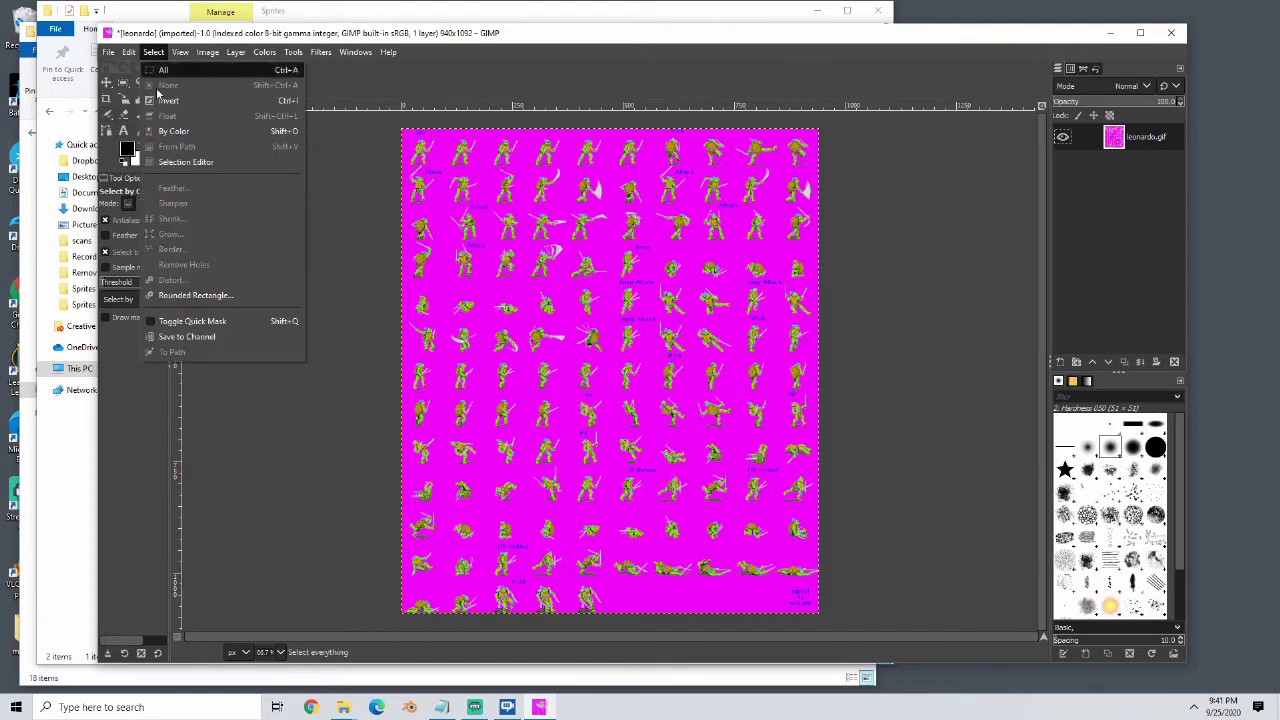
left_click(174, 131)
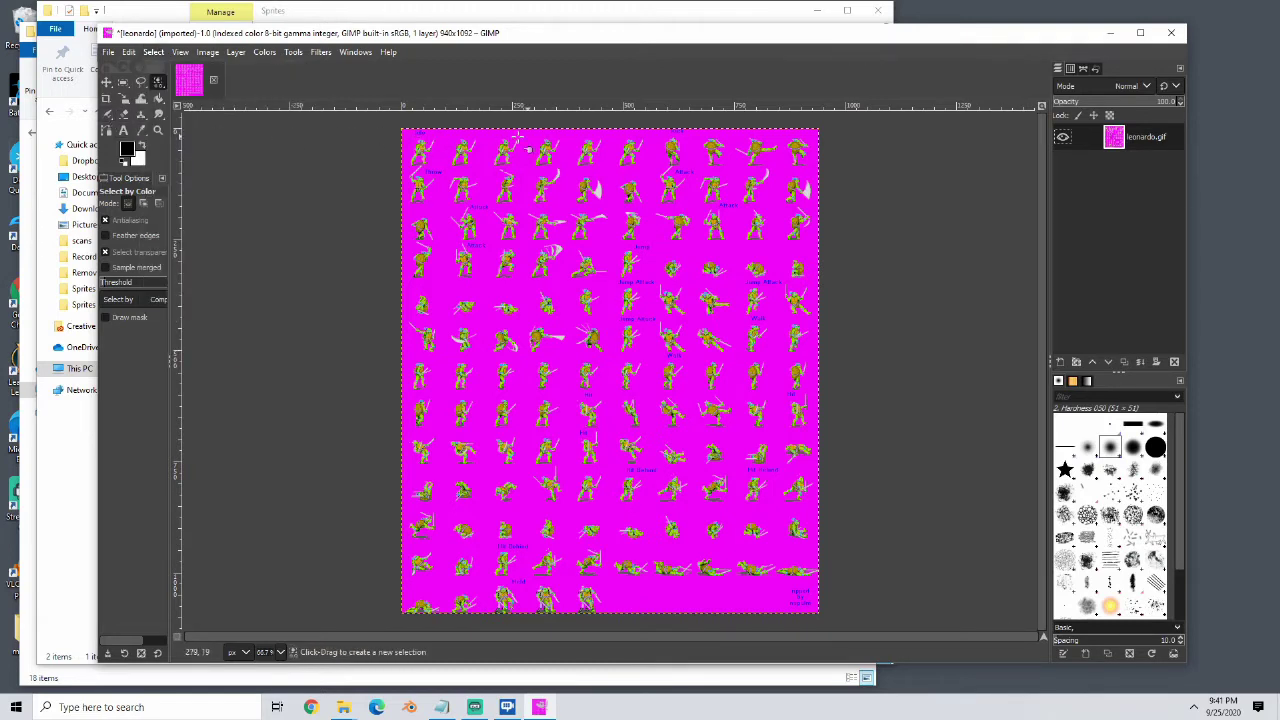
left_click(525, 199)
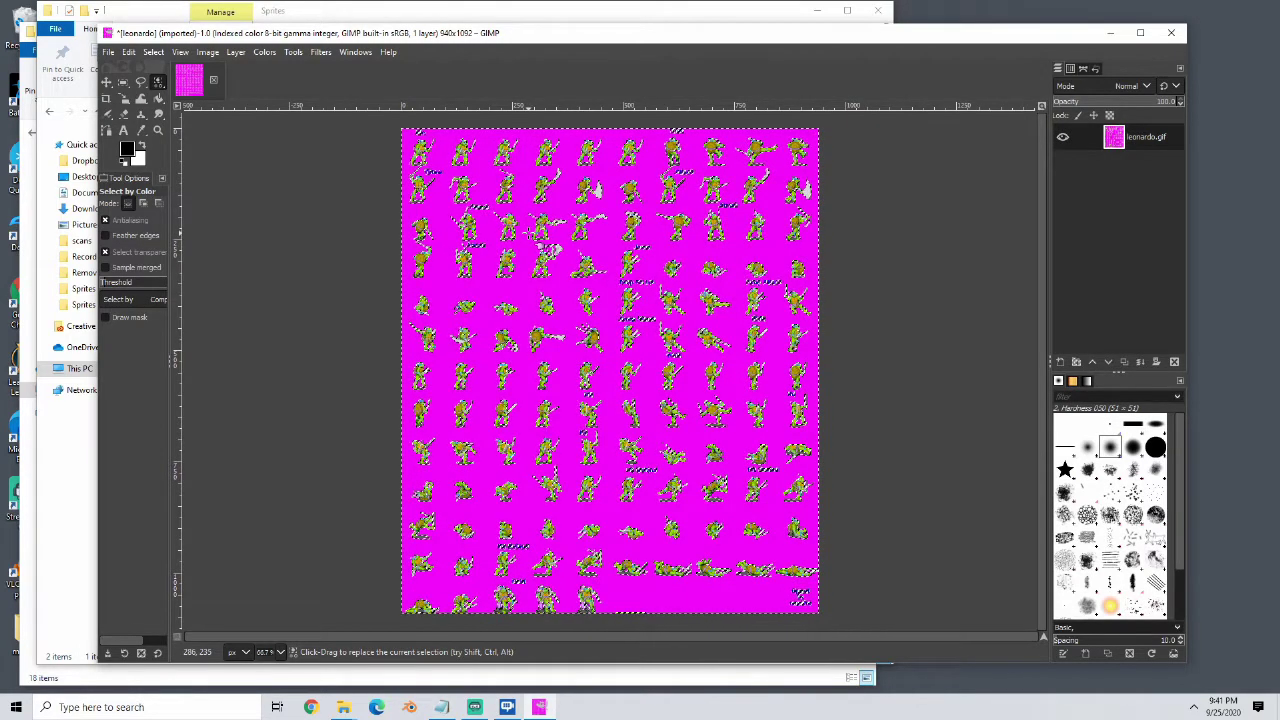
key("ctrl+x")
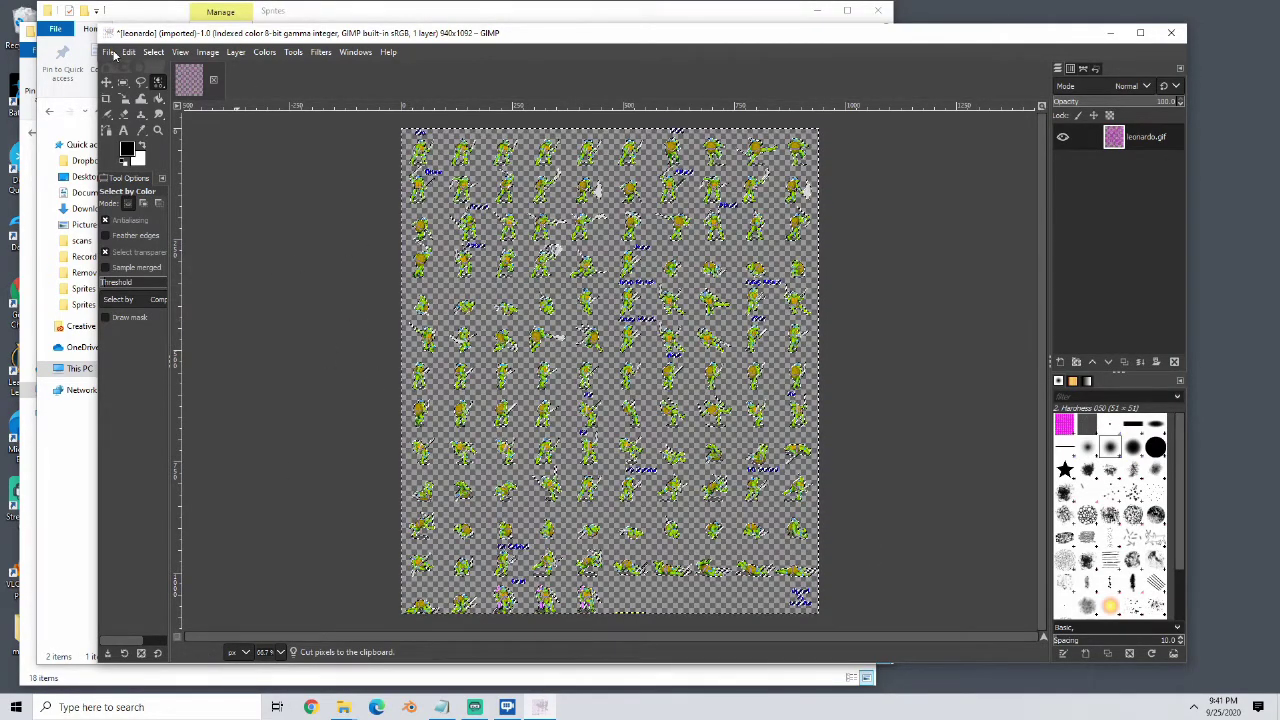
Export the sprite sheet as leonardo_transparent.gif in the Sprites folder, keeping the default GIF options.
left_click(110, 52)
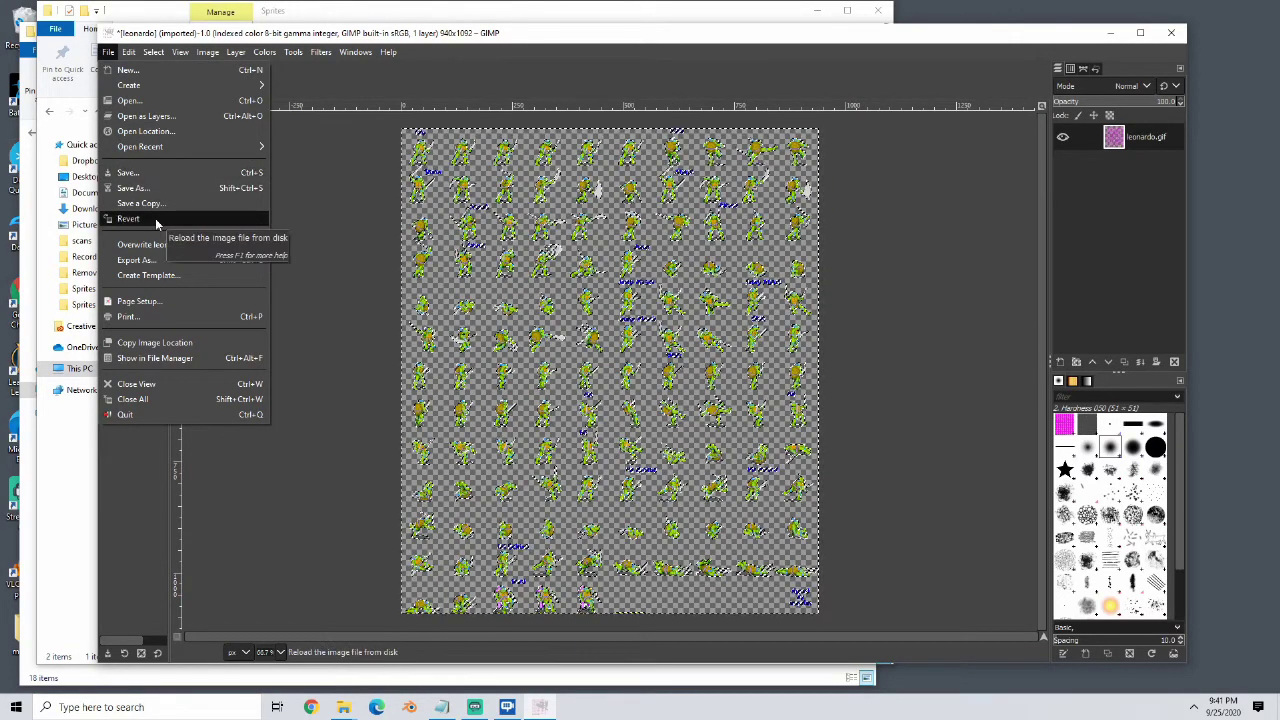
left_click(133, 266)
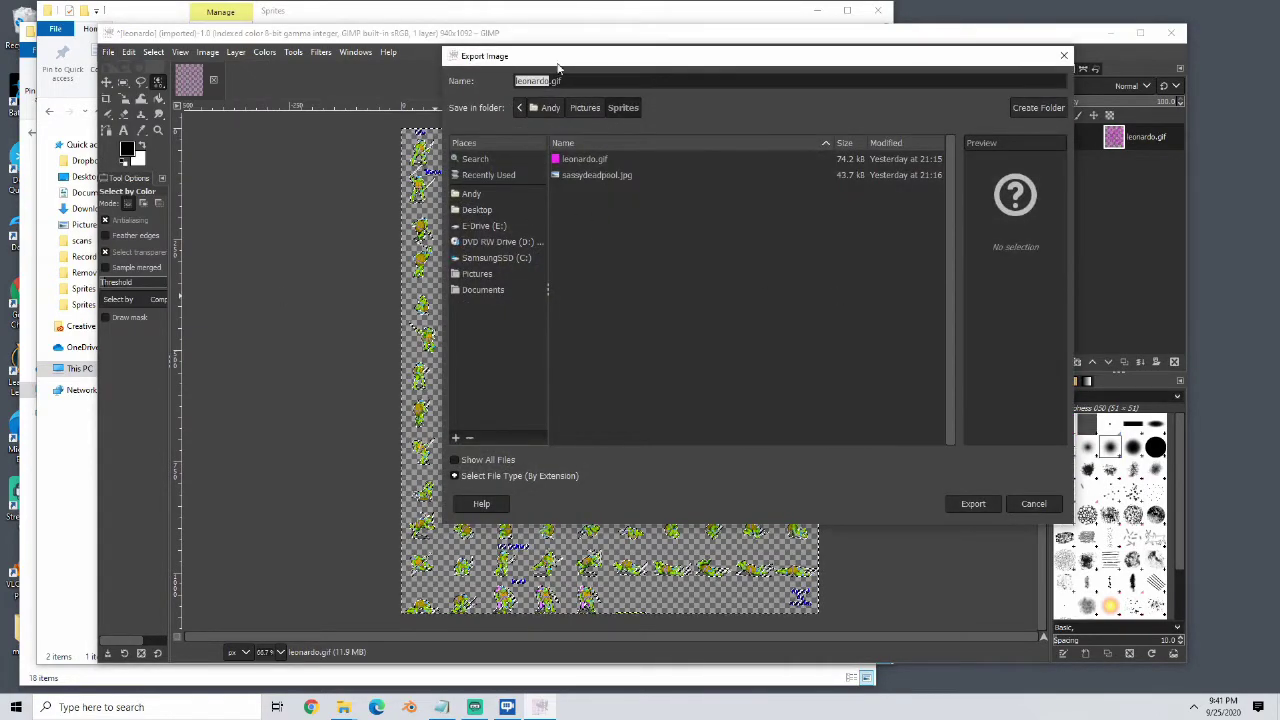
key("Right")
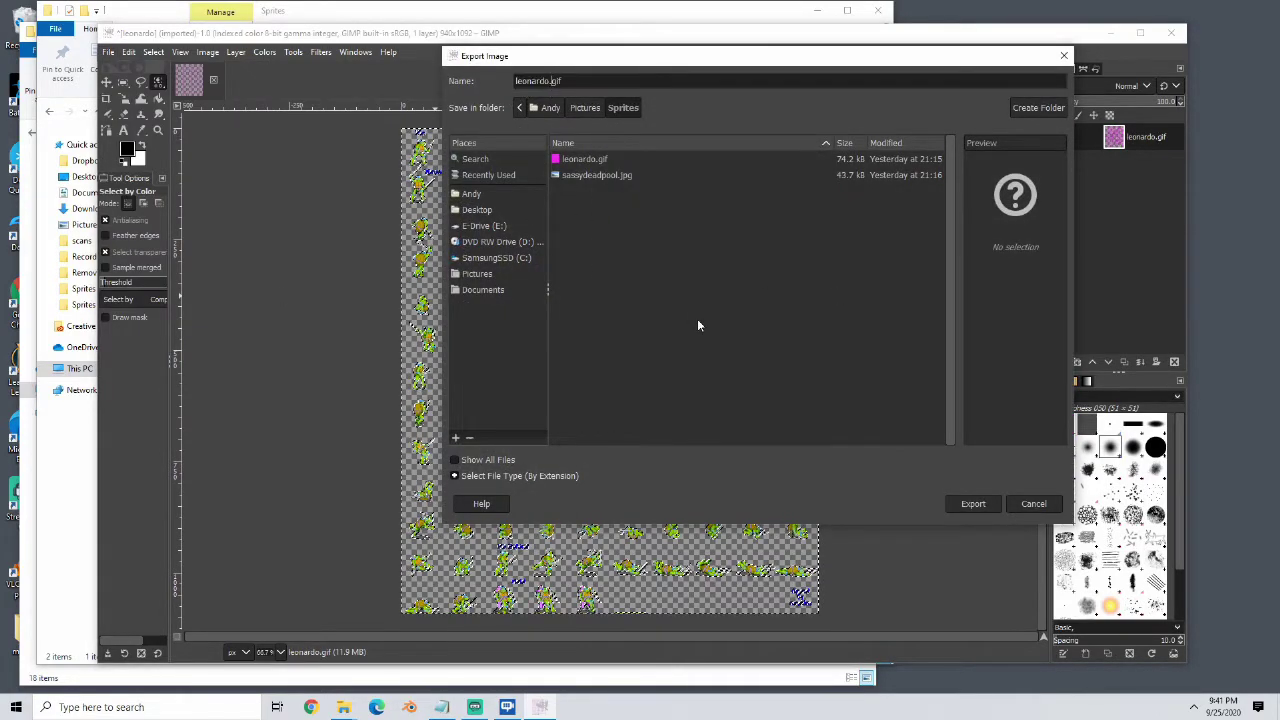
type("_transpare")
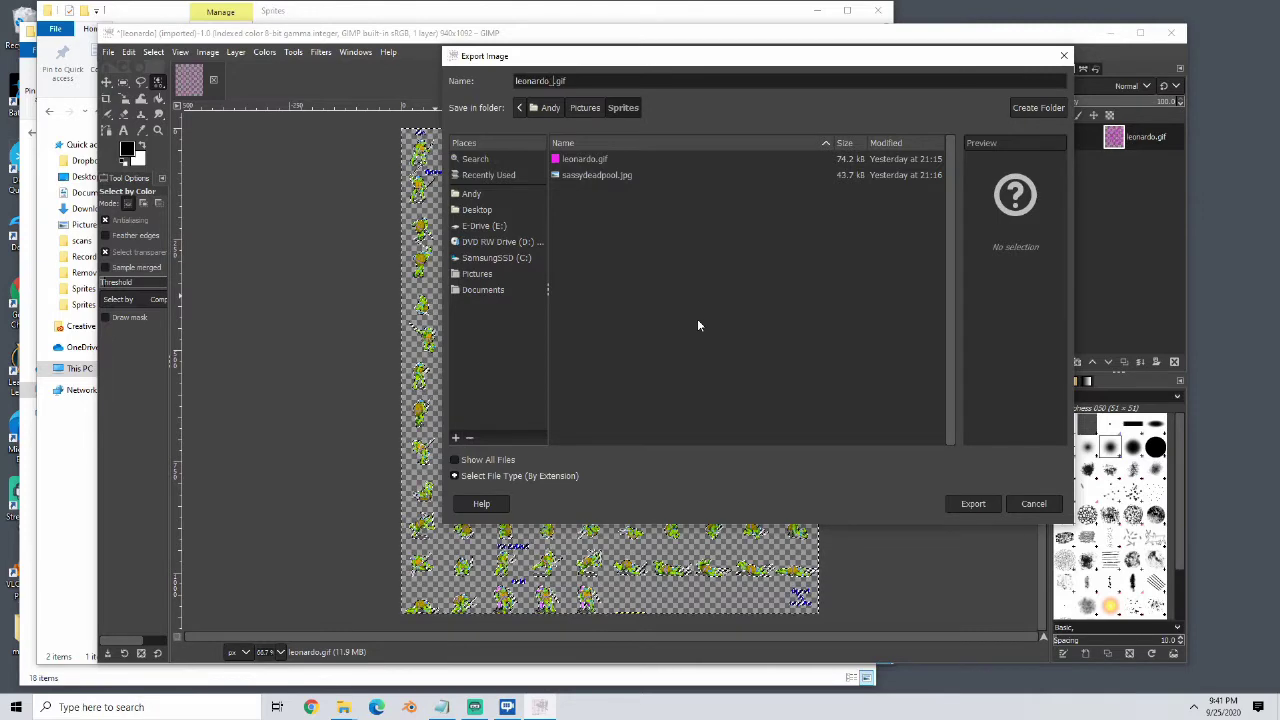
type("nt")
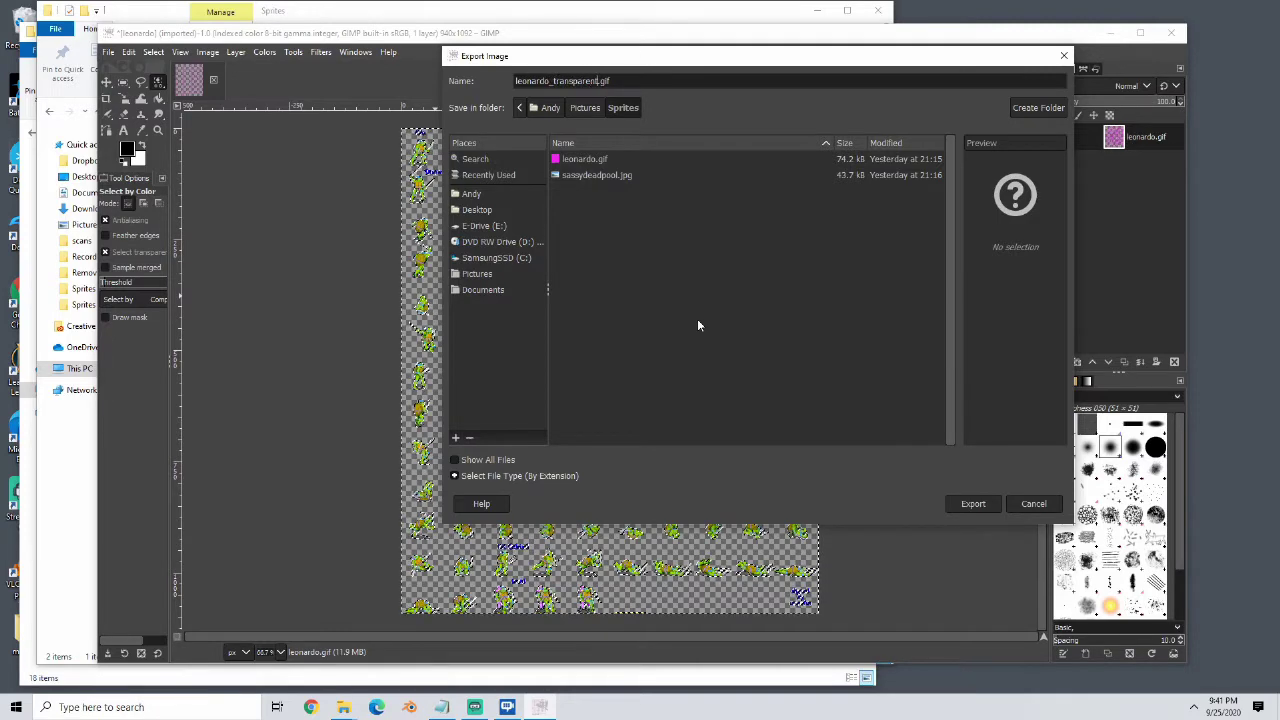
key("Return")
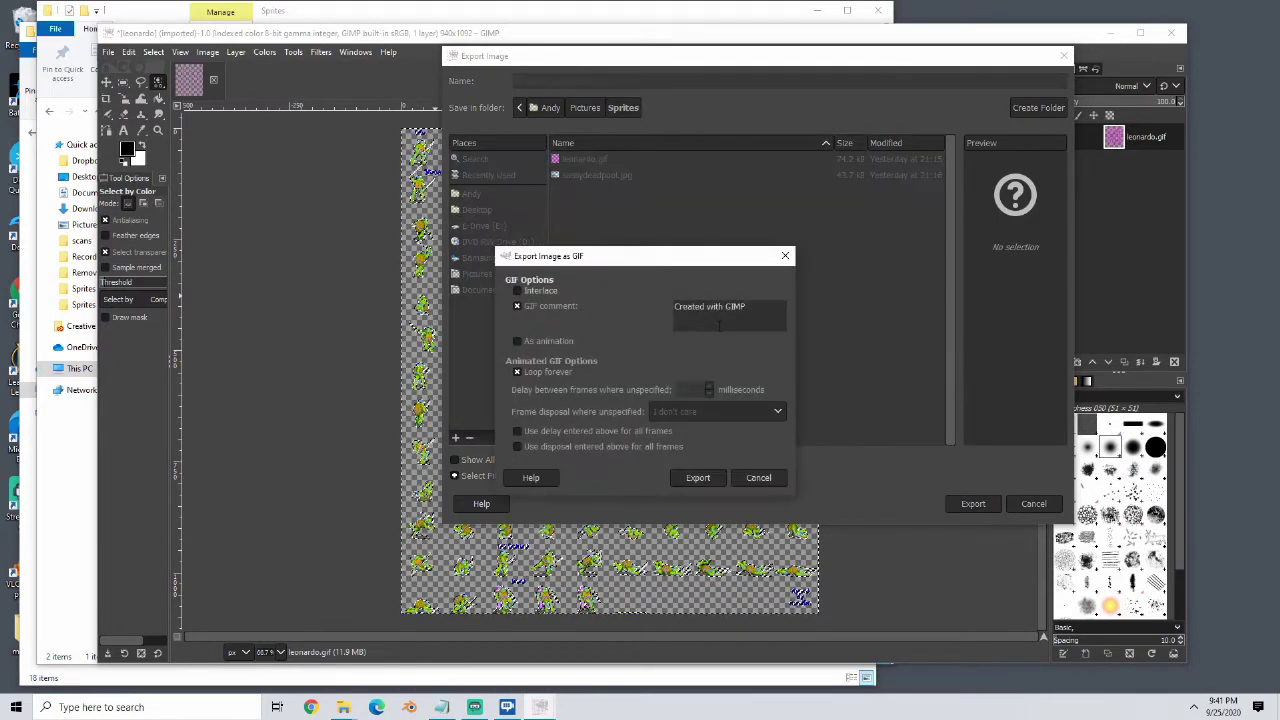
left_click(686, 477)
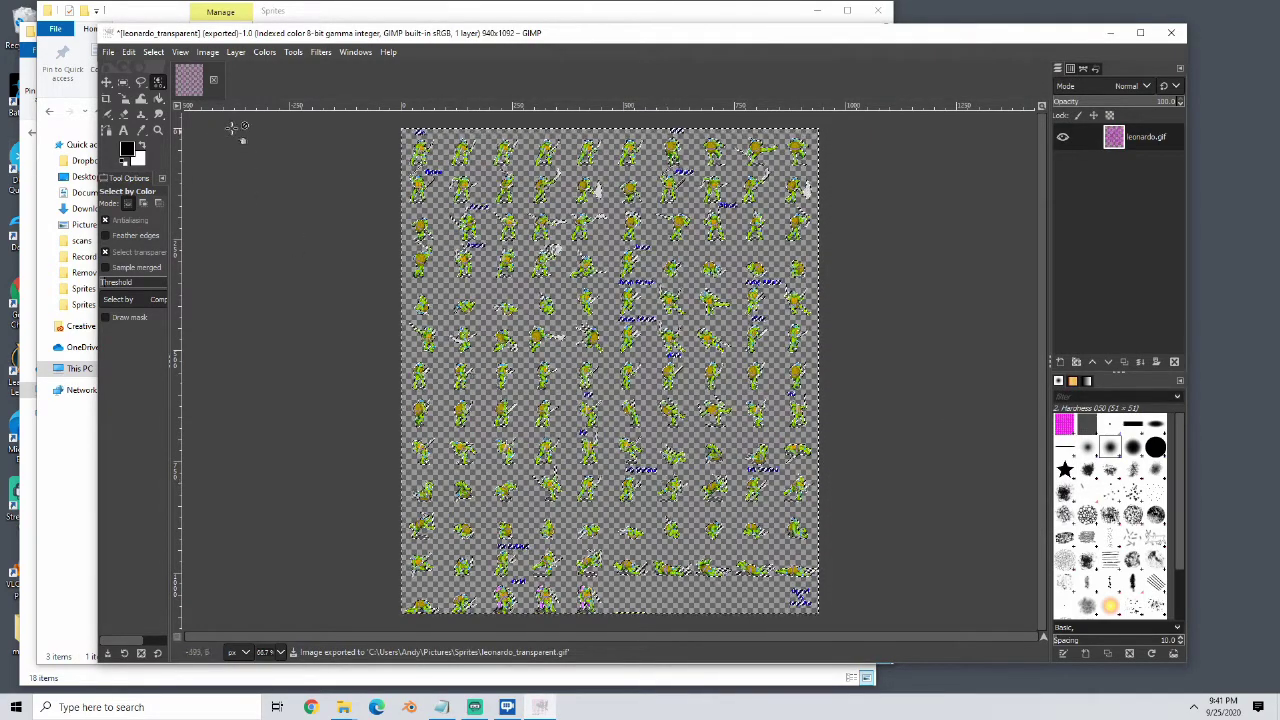
Close the sprite sheet, discarding its unsaved changes, and open sassydeadpool.jpg from the Sprites folder.
key("ctrl+w")
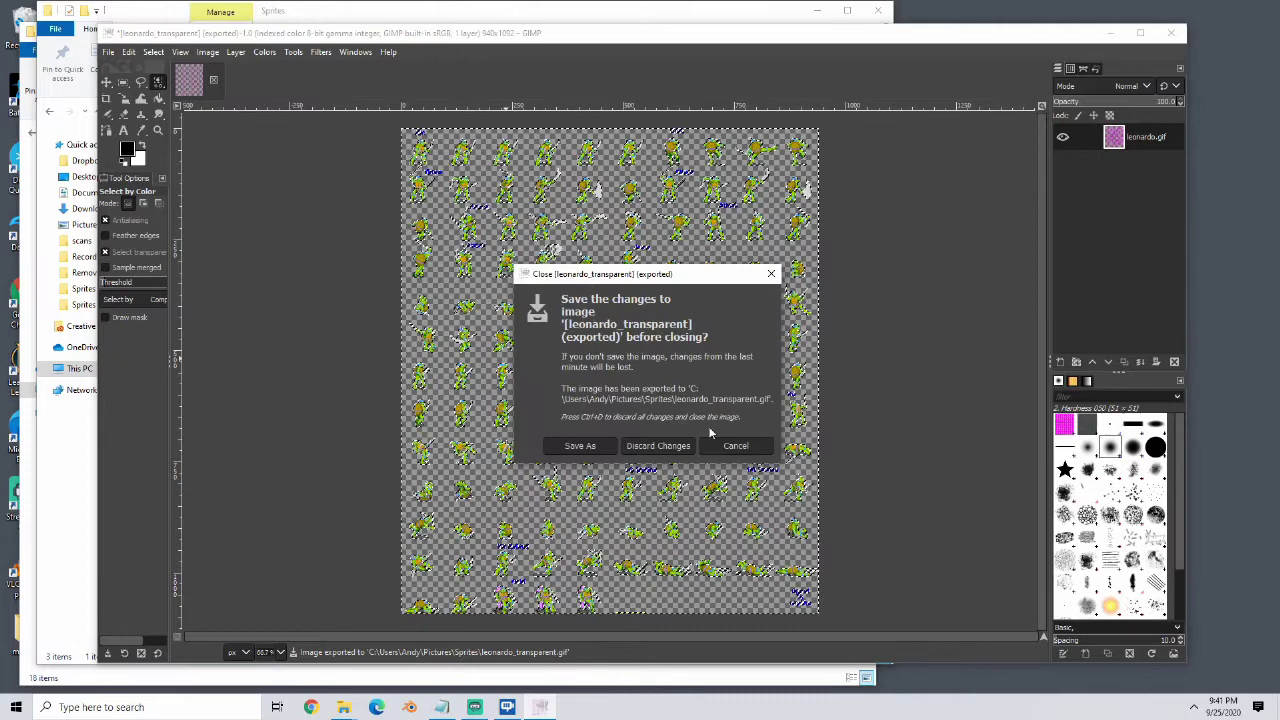
left_click(657, 445)
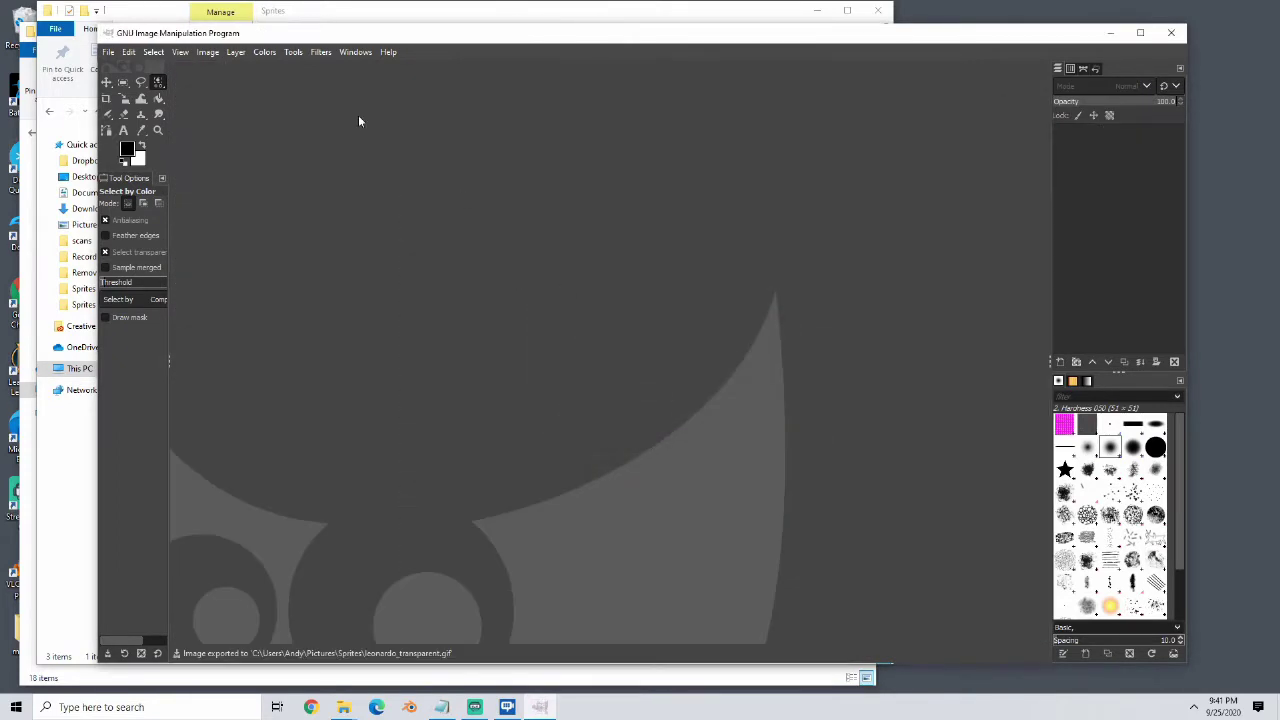
left_click(270, 12)
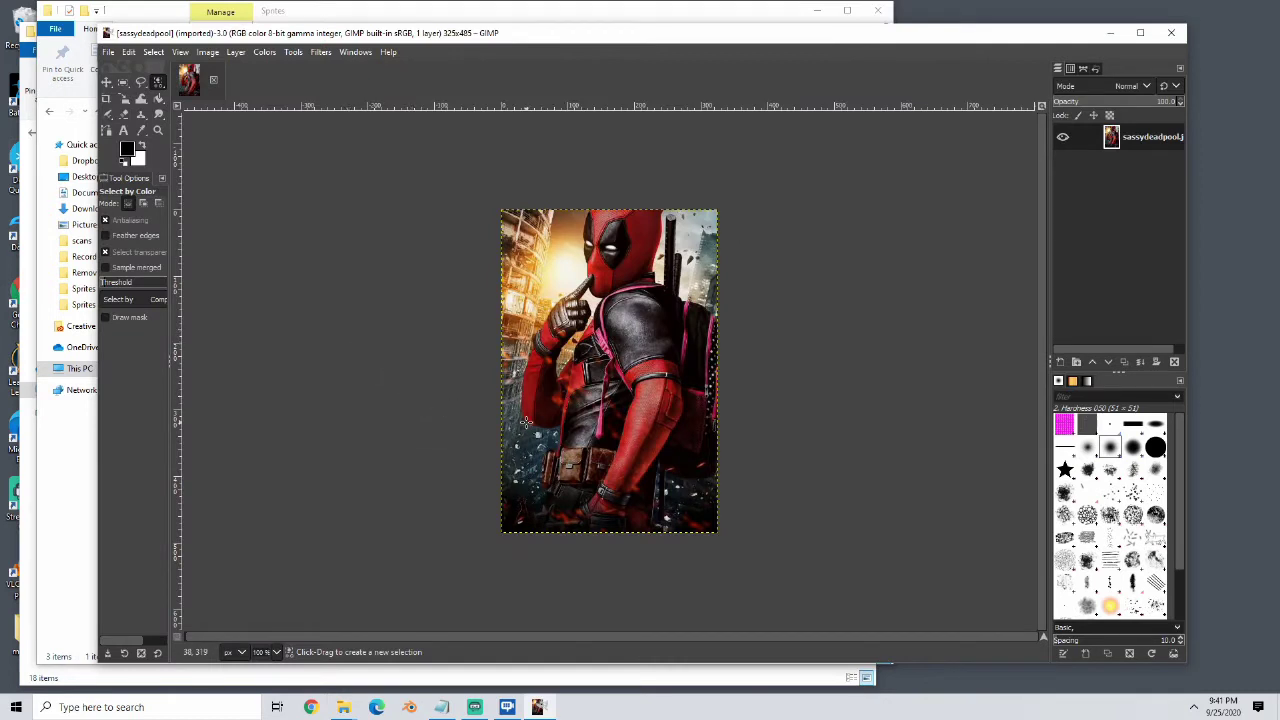
scroll(524, 424, "up", 1)
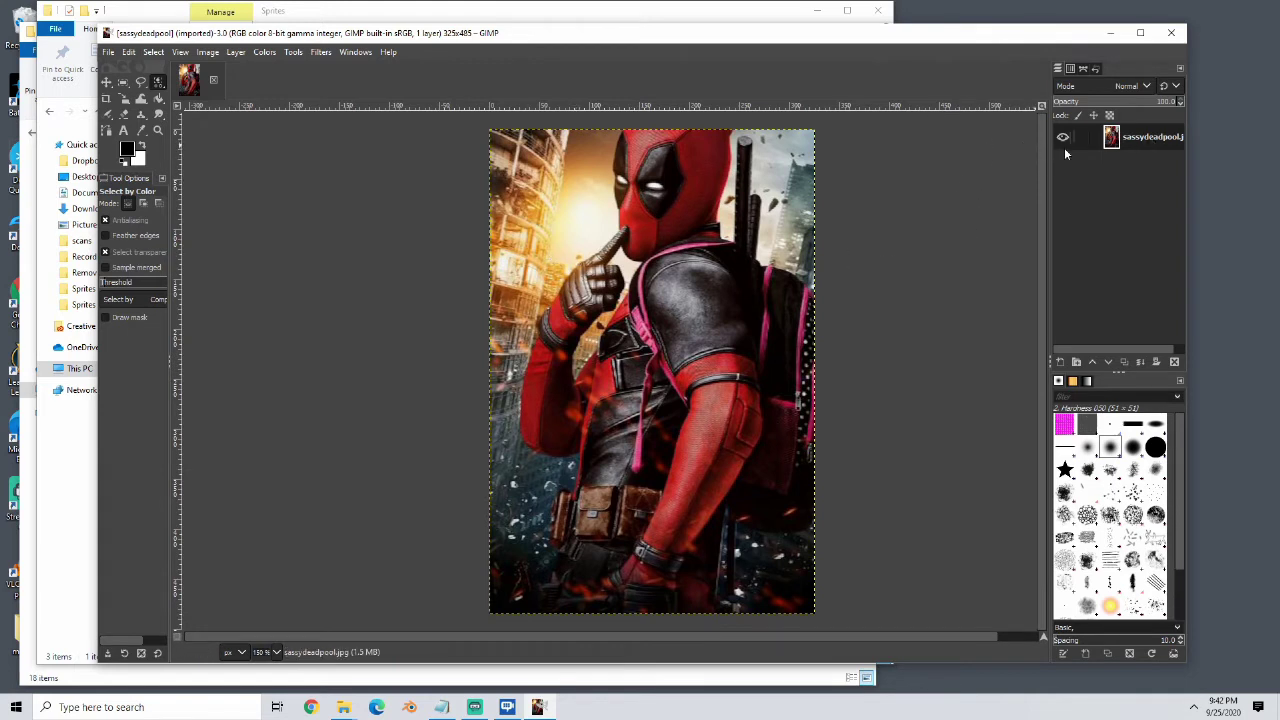
Add an alpha channel to the sassydeadpool.jpg layer.
right_click(1138, 138)
left_click(483, 168)
left_click(236, 53)
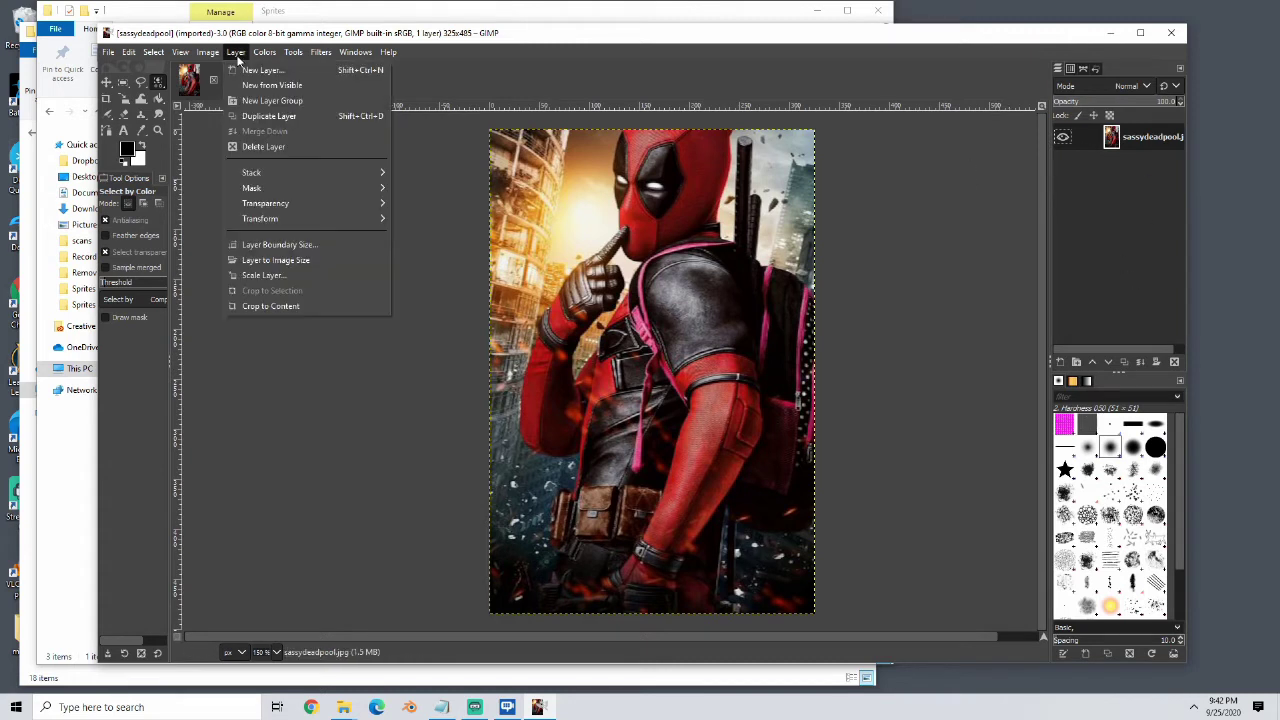
mouse_move(265, 203)
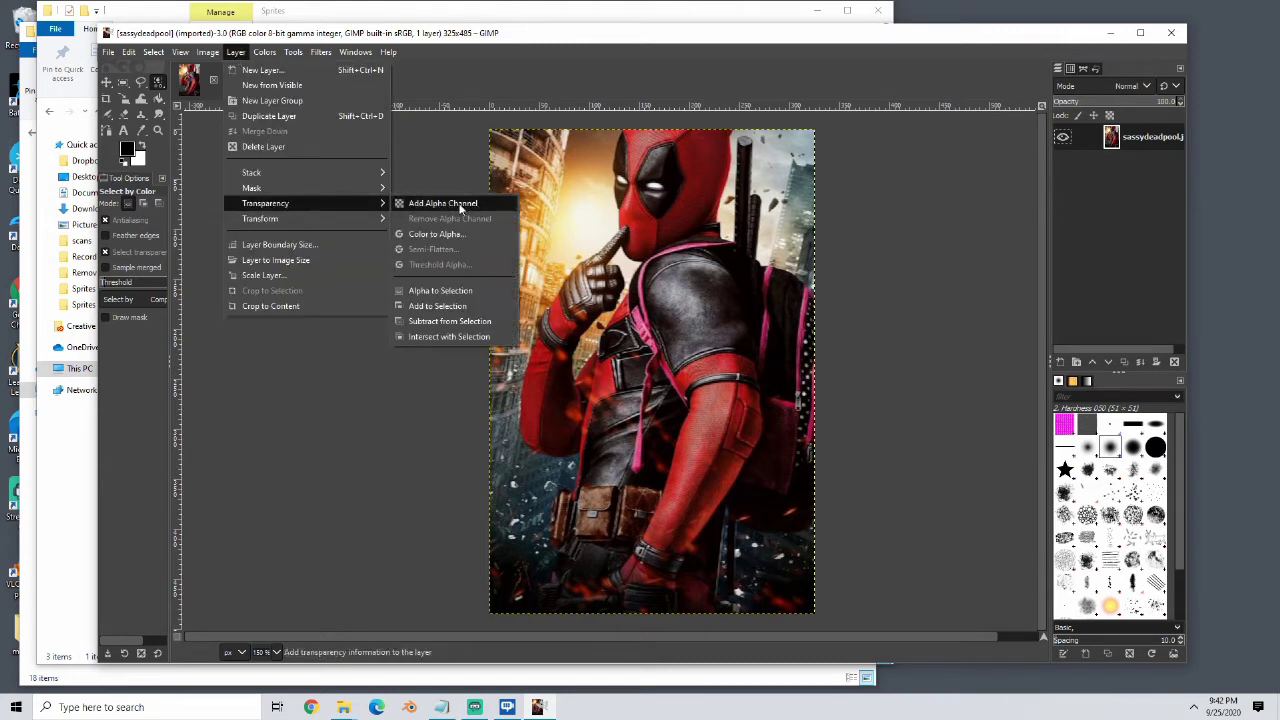
left_click(425, 203)
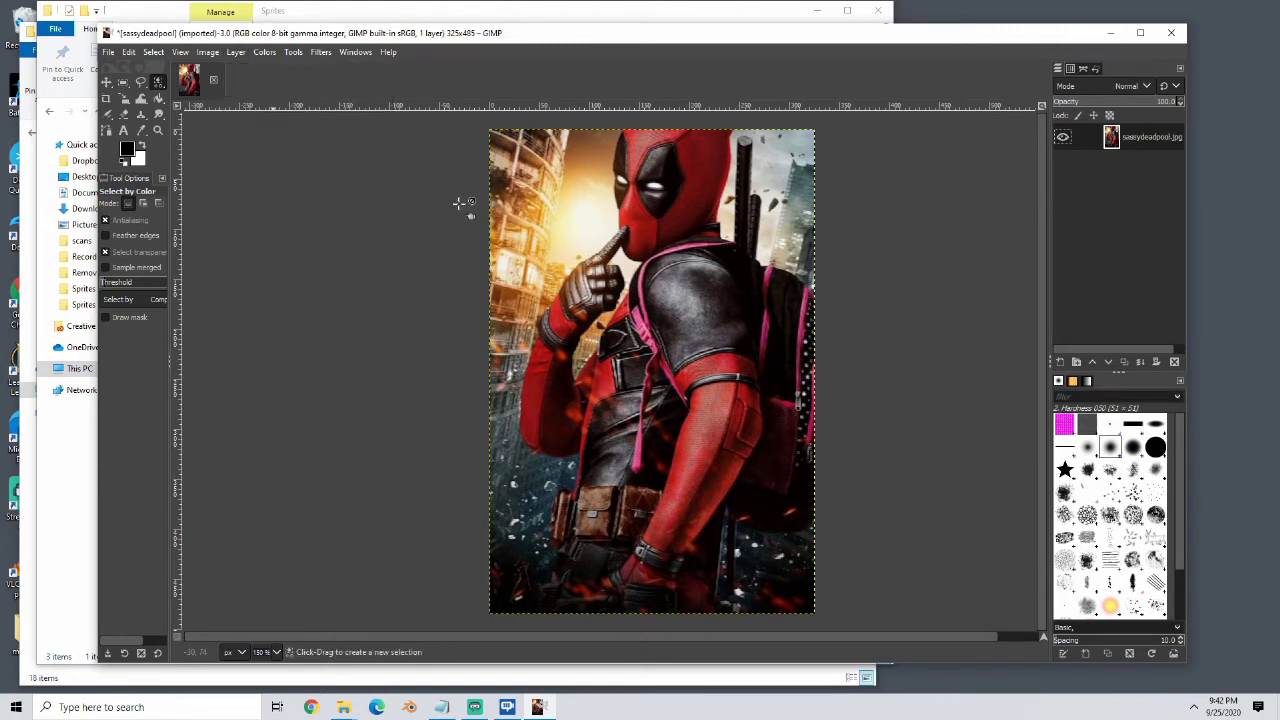
Try the Eraser on the building background in the picture's upper-left corner and undo the erasure.
left_click(125, 117)
mouse_move(498, 187)
left_mouse_down()
mouse_move(525, 215)
mouse_move(515, 150)
mouse_move(495, 135)
left_mouse_up()
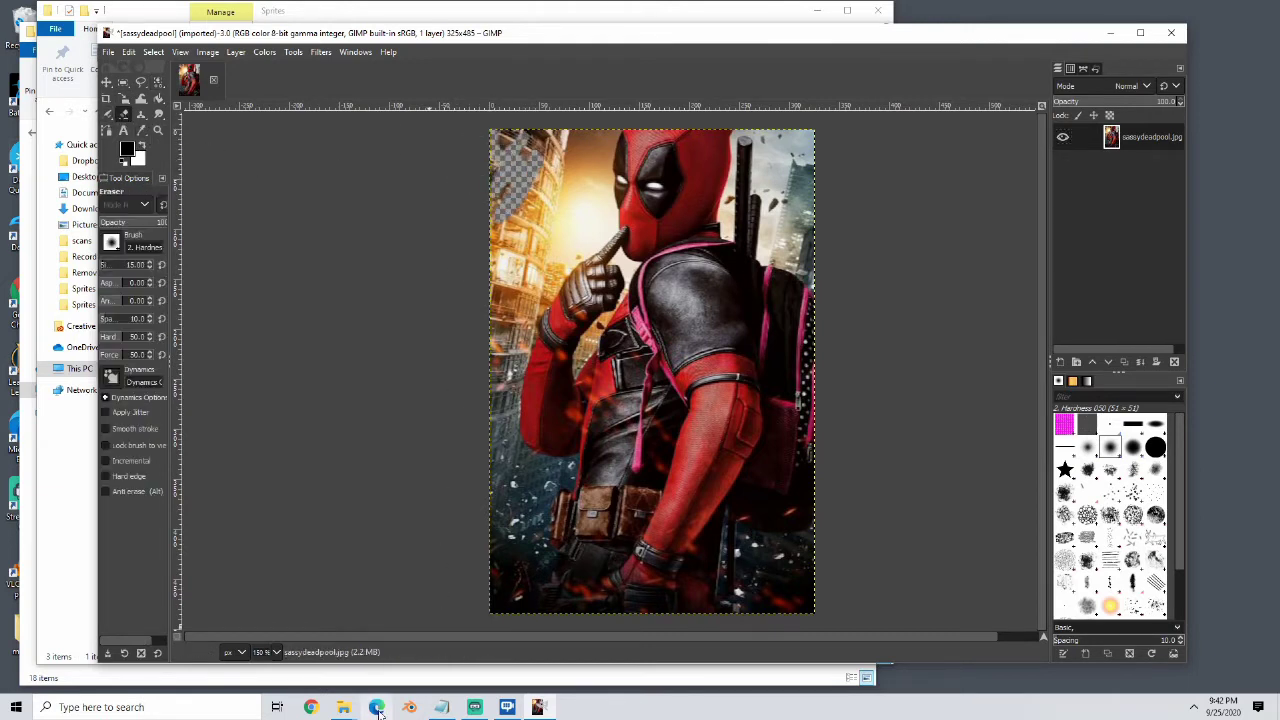
key("ctrl")
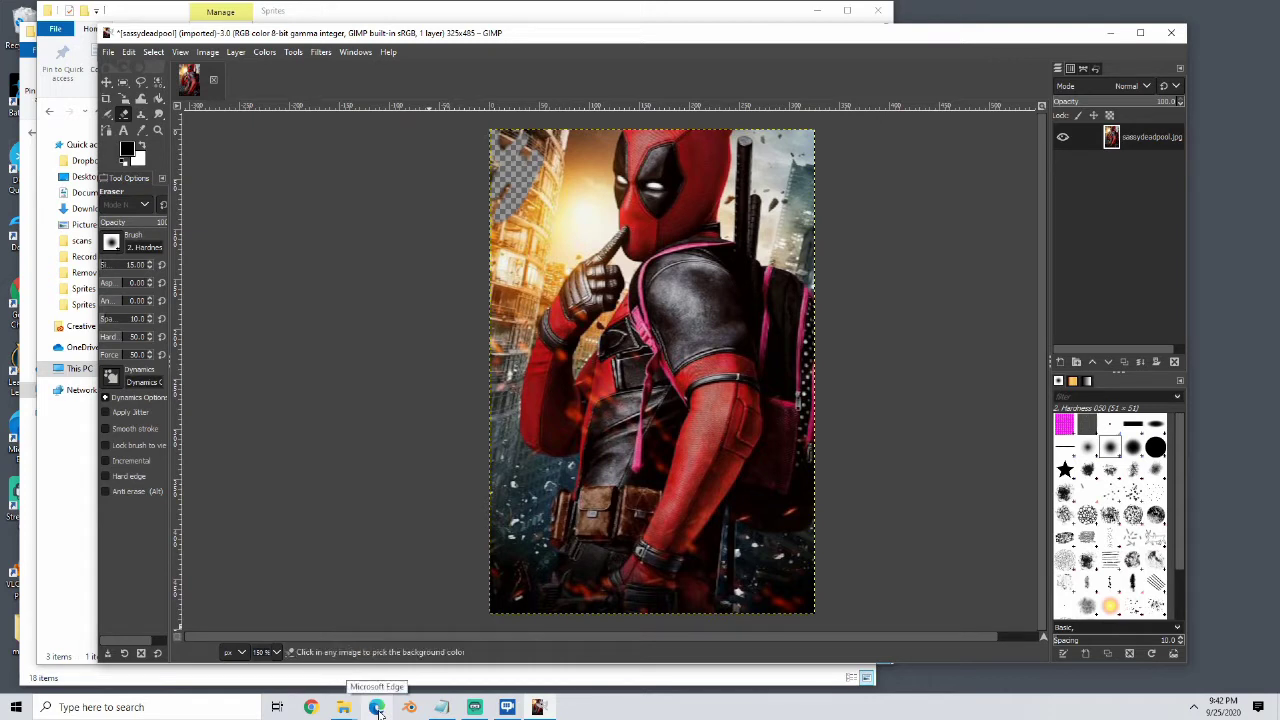
key("ctrl+z")
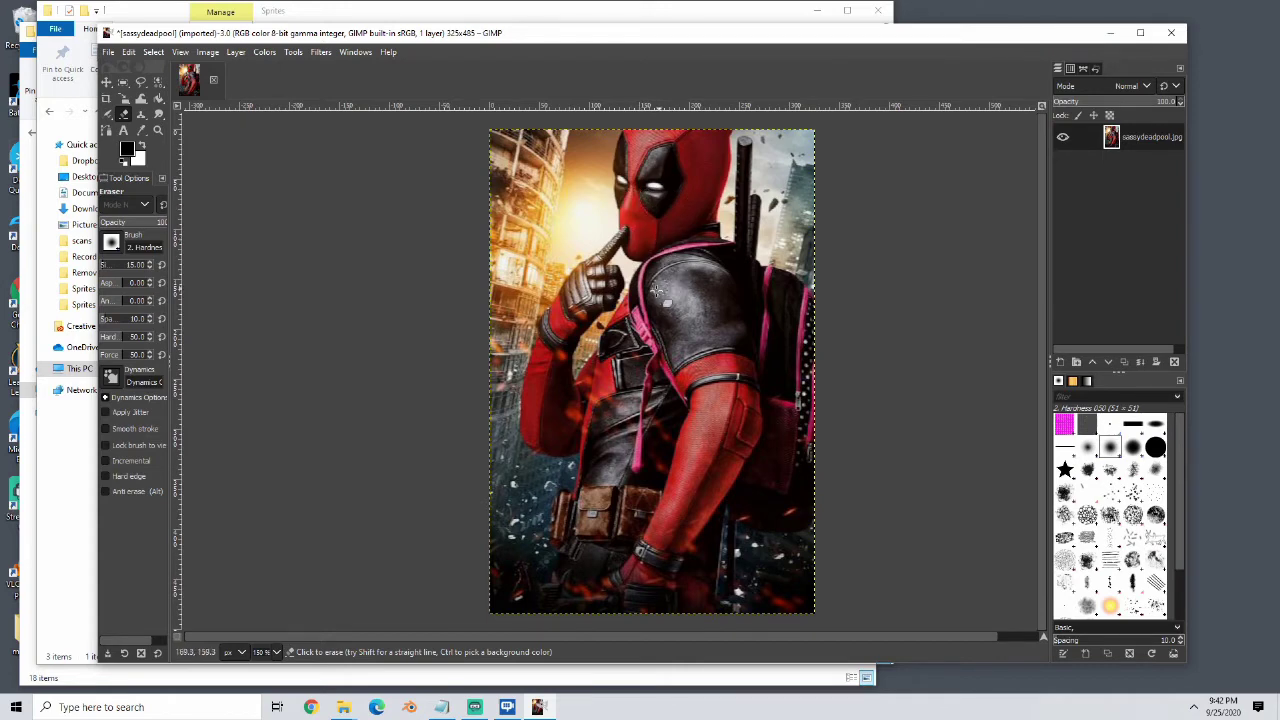
Try cutting out a freehand Free Select outline around the buildings beside the head, and undo the cut and selection.
key("ctrl")
scroll(651, 293, "up", 3, "ctrl")
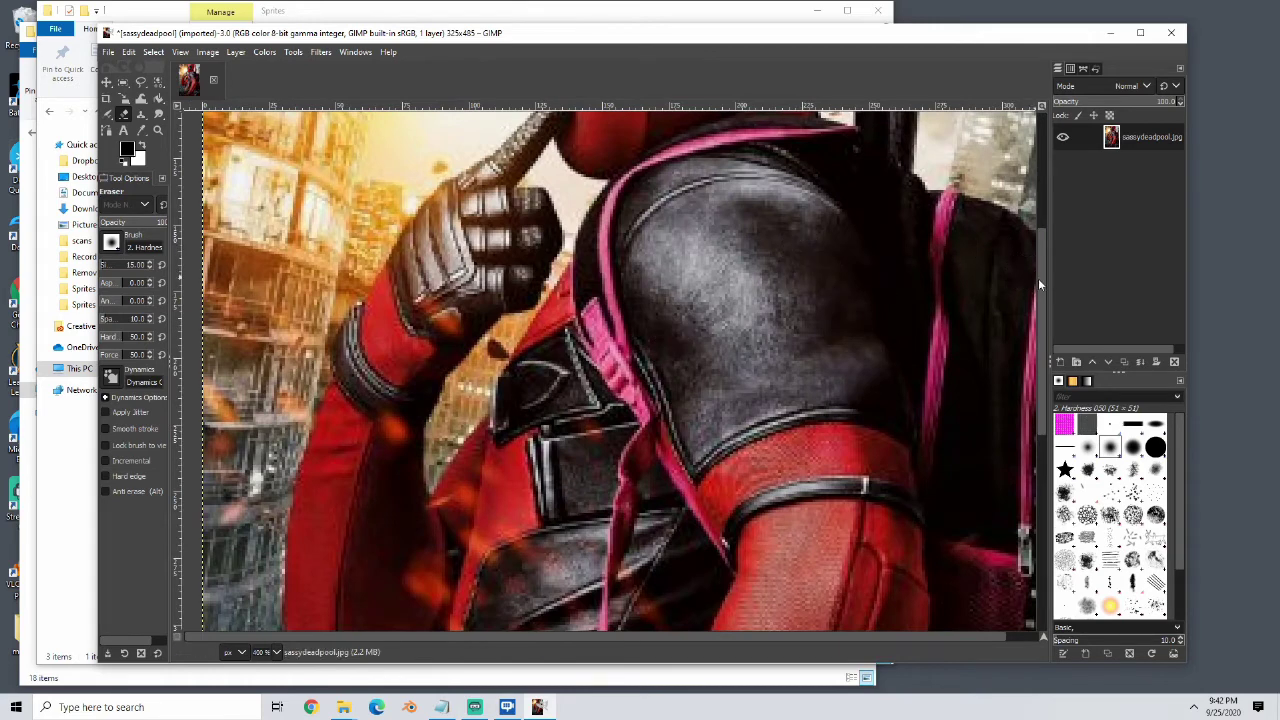
scroll(1020, 274, "up", 5)
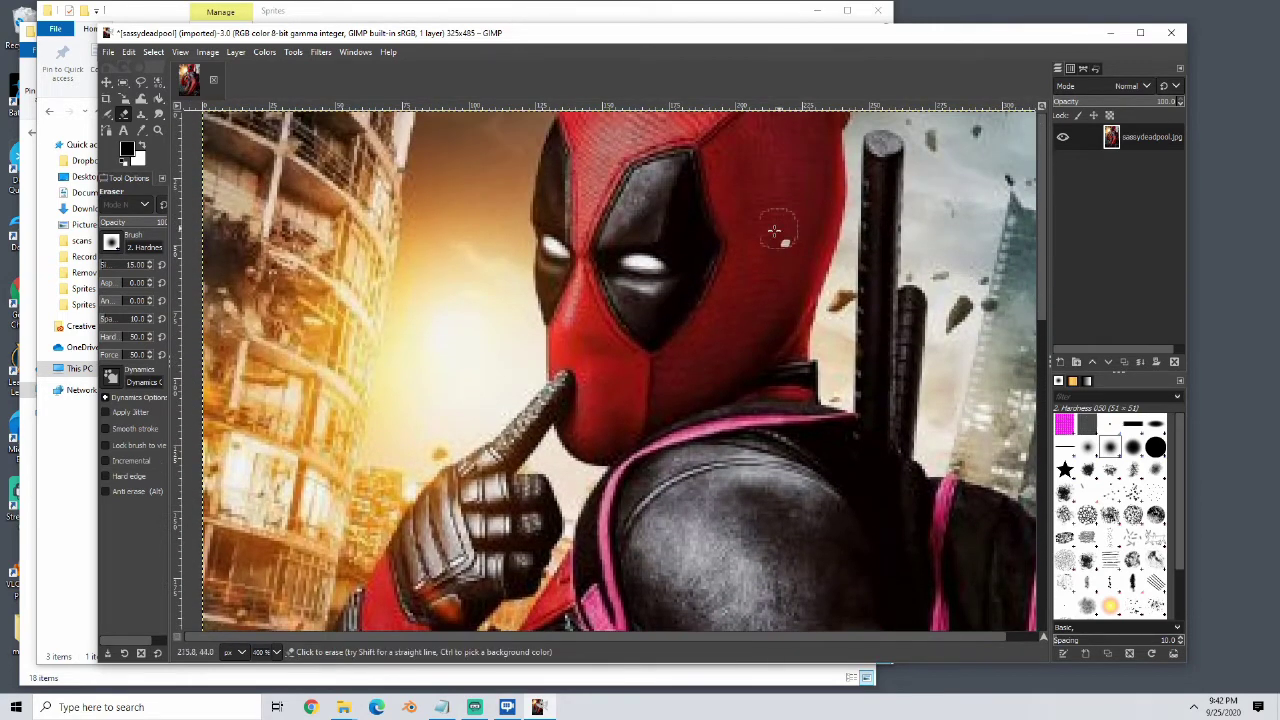
scroll(712, 270, "down", 1, "ctrl")
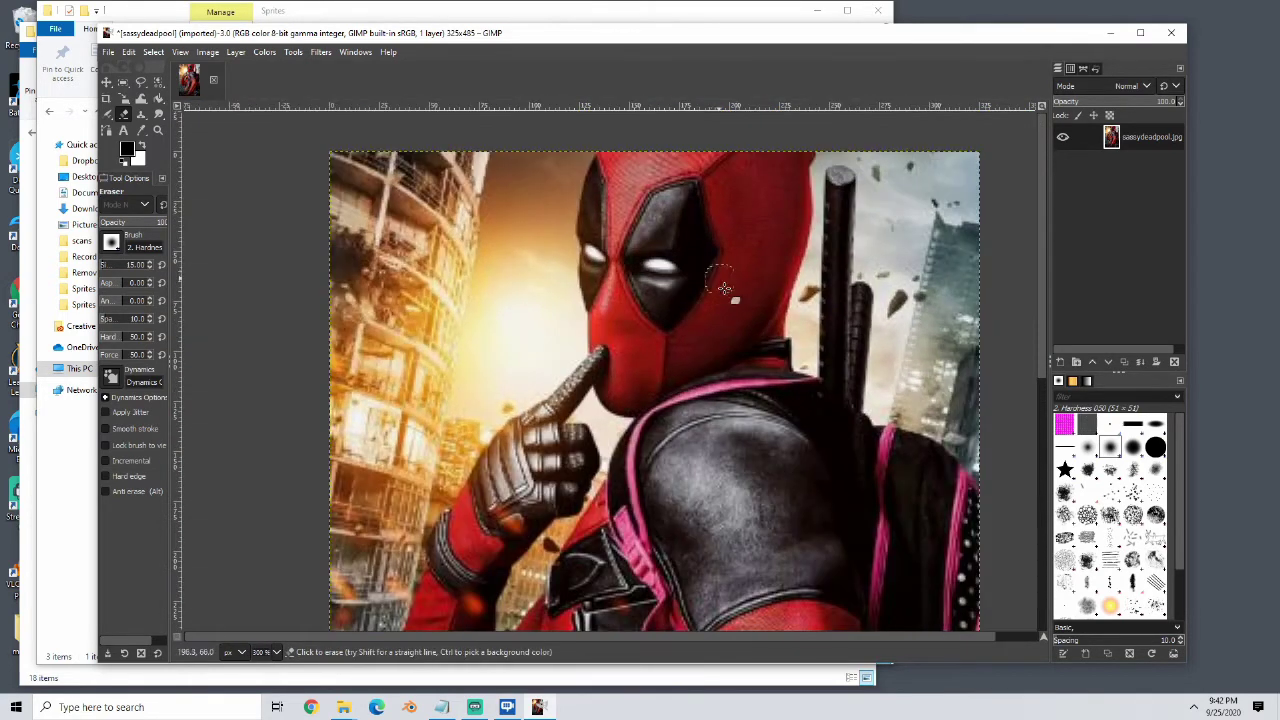
left_click(139, 86)
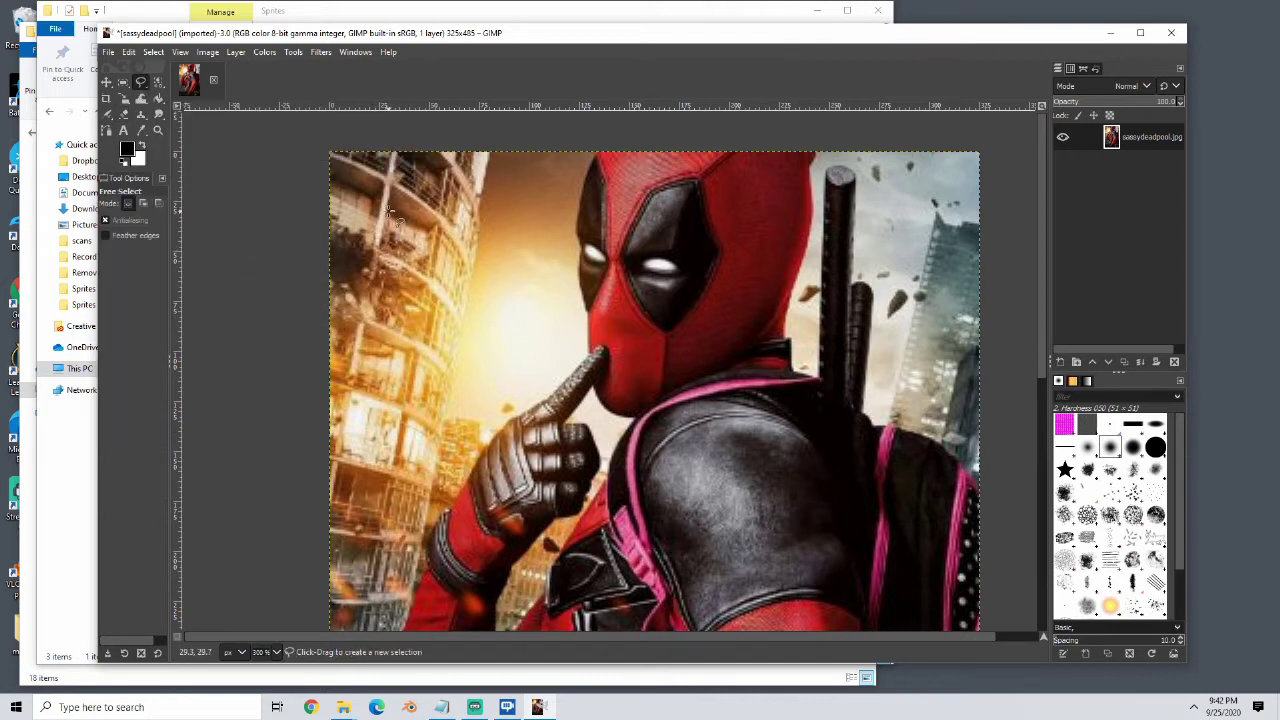
mouse_move(410, 188)
left_mouse_down()
mouse_move(358, 263)
mouse_move(519, 276)
mouse_move(447, 188)
mouse_move(397, 199)
mouse_move(397, 243)
mouse_move(453, 183)
mouse_move(401, 233)
mouse_move(366, 371)
mouse_move(422, 385)
mouse_move(474, 286)
mouse_move(451, 229)
mouse_move(416, 204)
left_mouse_up()
key("Return")
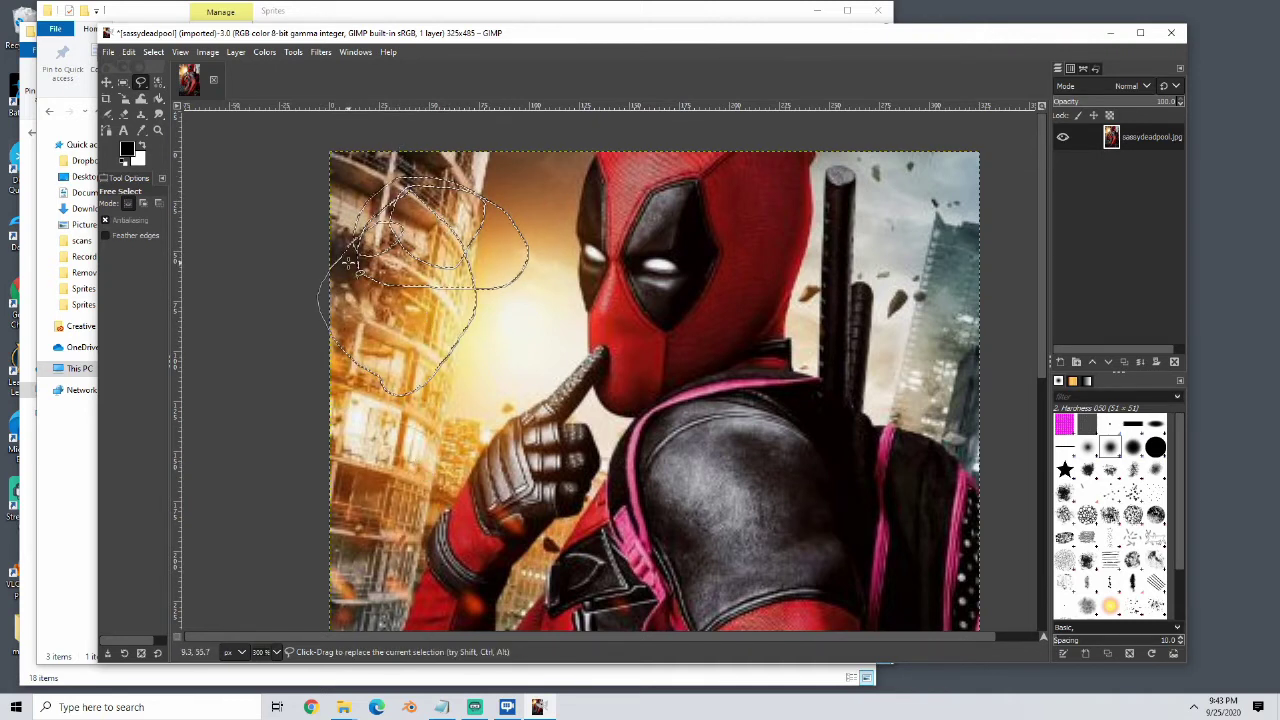
key("ctrl+x")
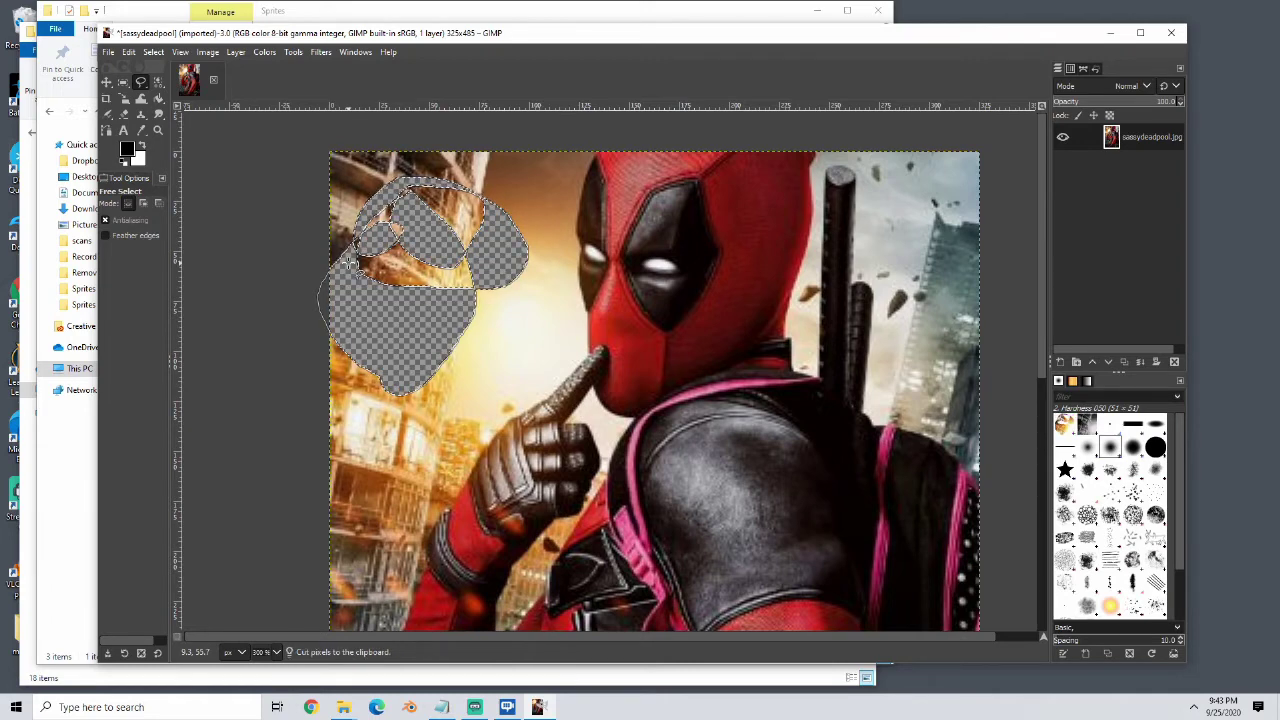
key("ctrl+z")
key("ctrl+z")
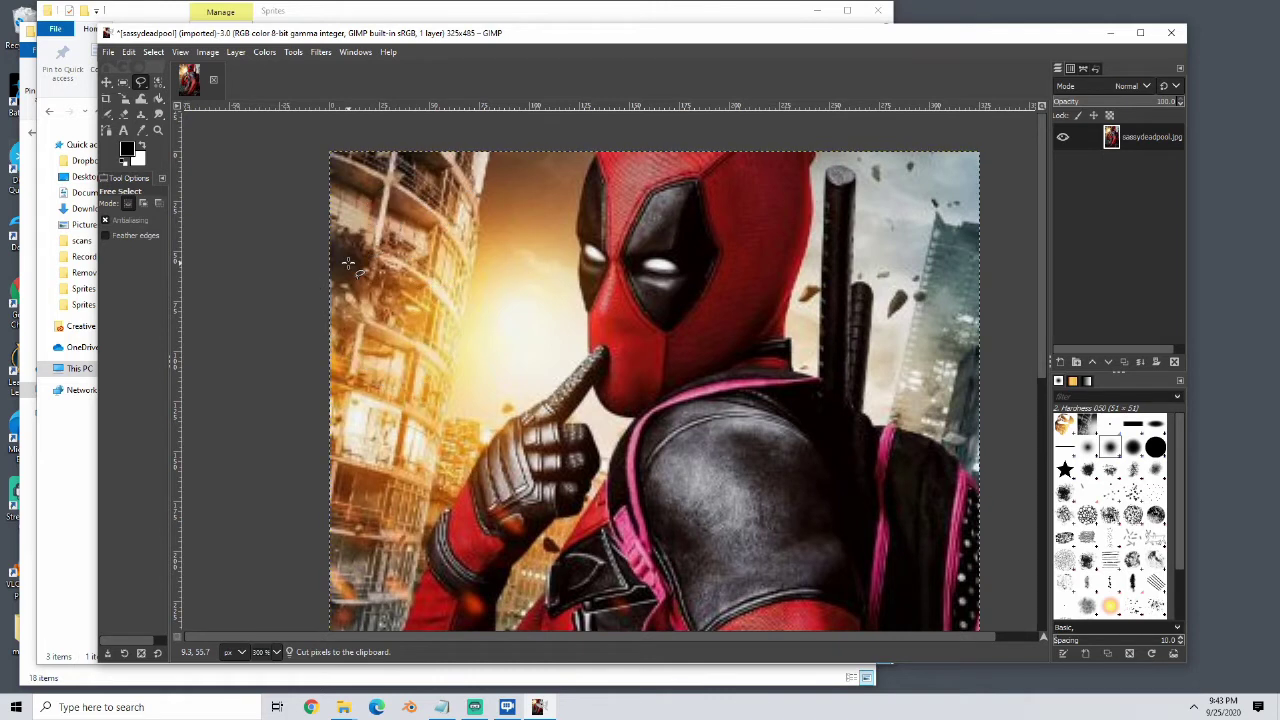
Try cutting out a four-cornered Free Select polygon over the buildings beside the head, and undo the cut.
left_click(398, 177)
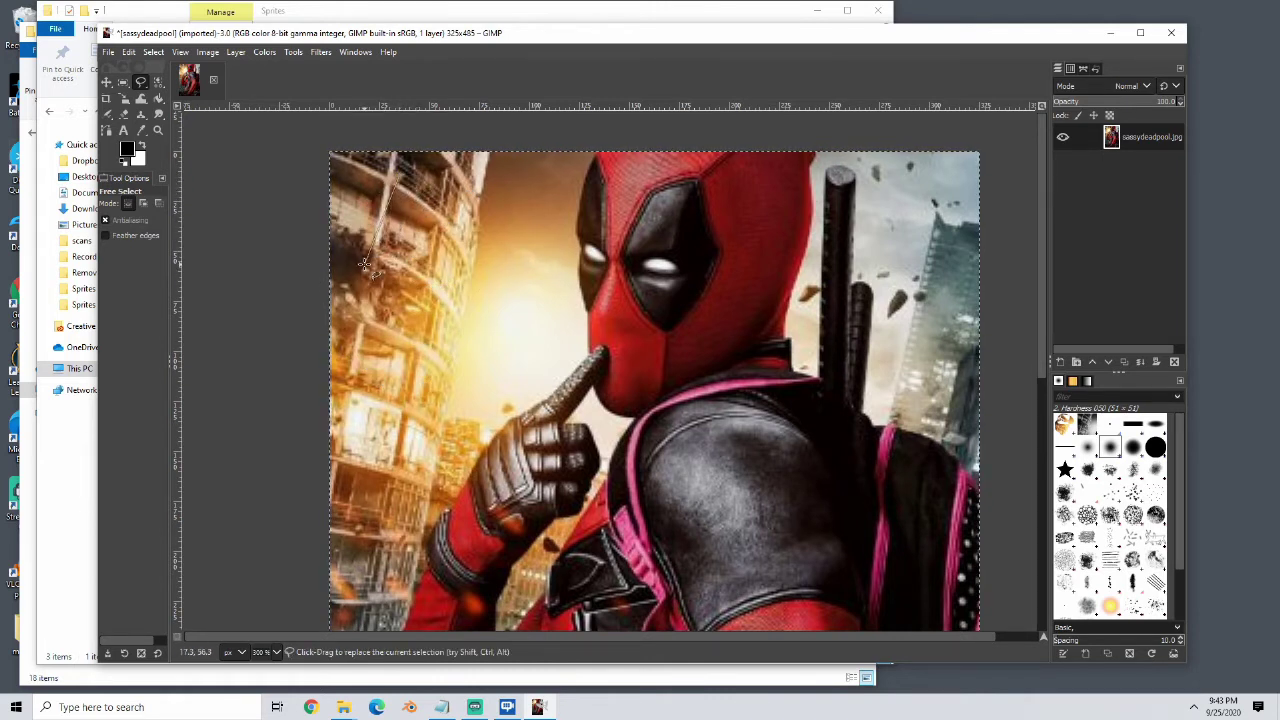
left_click(365, 265)
left_click(436, 327)
left_click(462, 268)
left_click(398, 177)
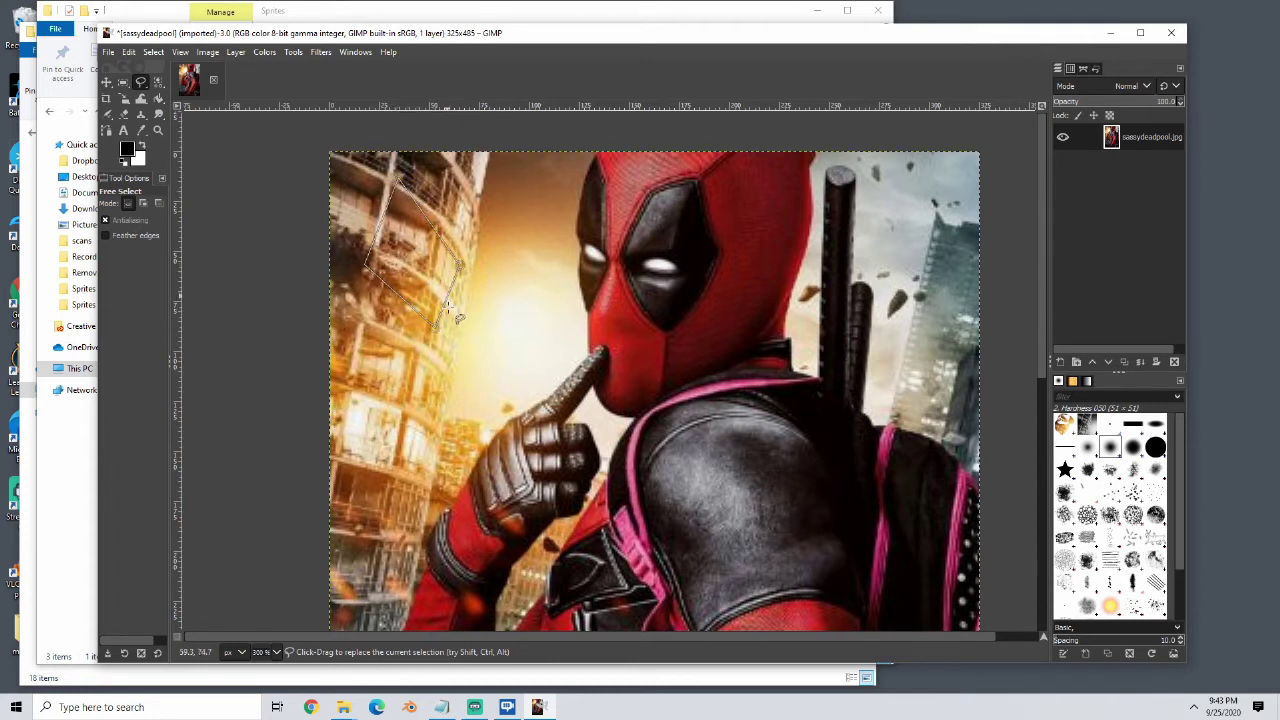
key("ctrl+x")
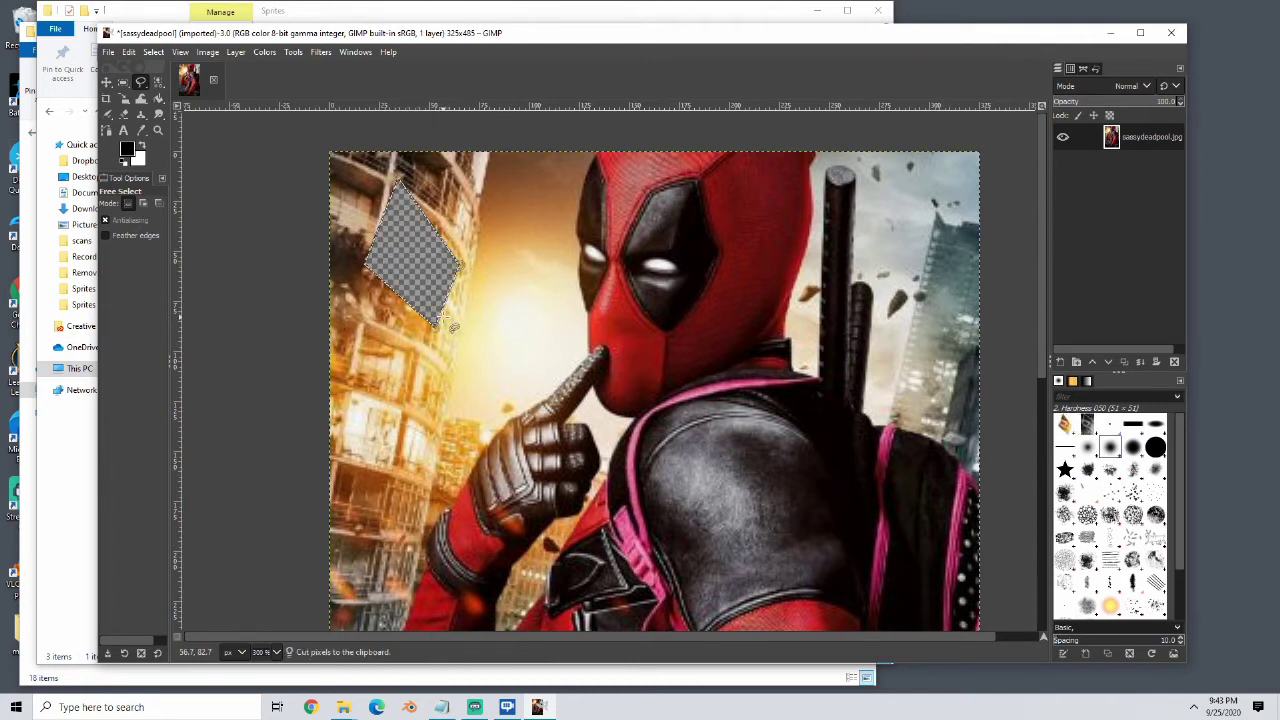
key("ctrl+z")
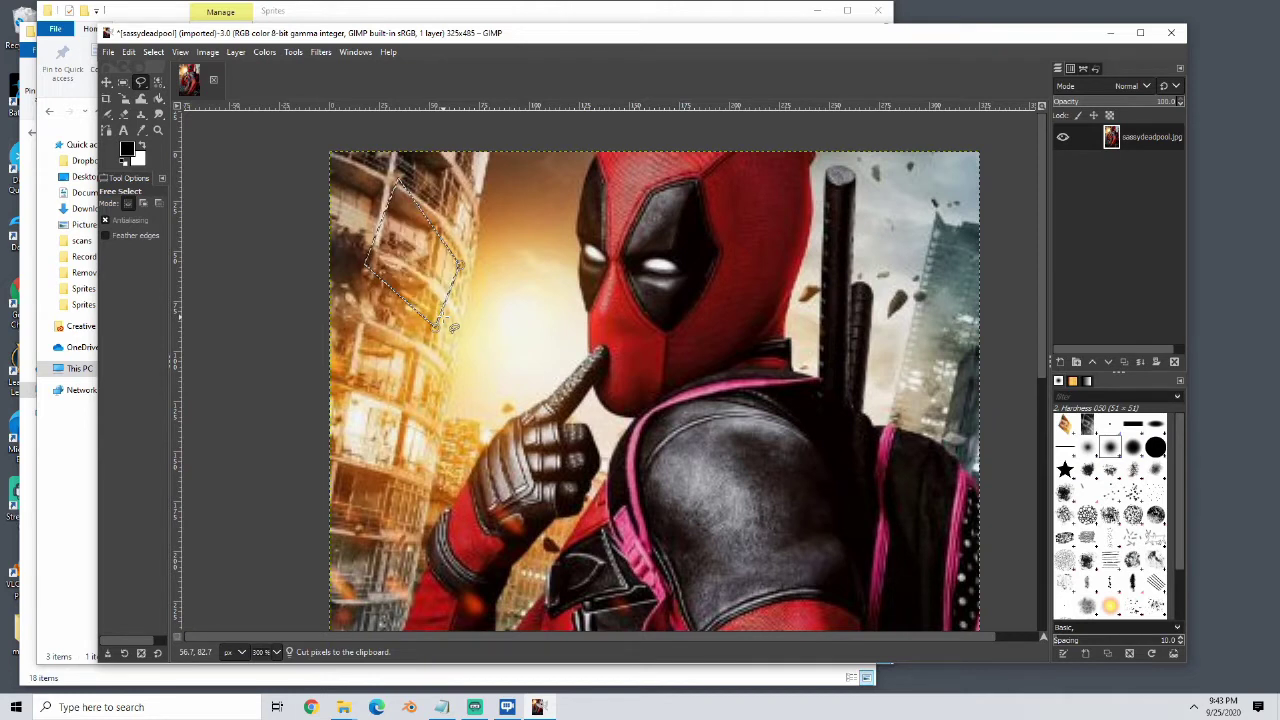
Clear the selection and start a Free Select outline above the head, following the mask's front edge, raised finger and glove to the wrist.
key("ctrl+shift+a")
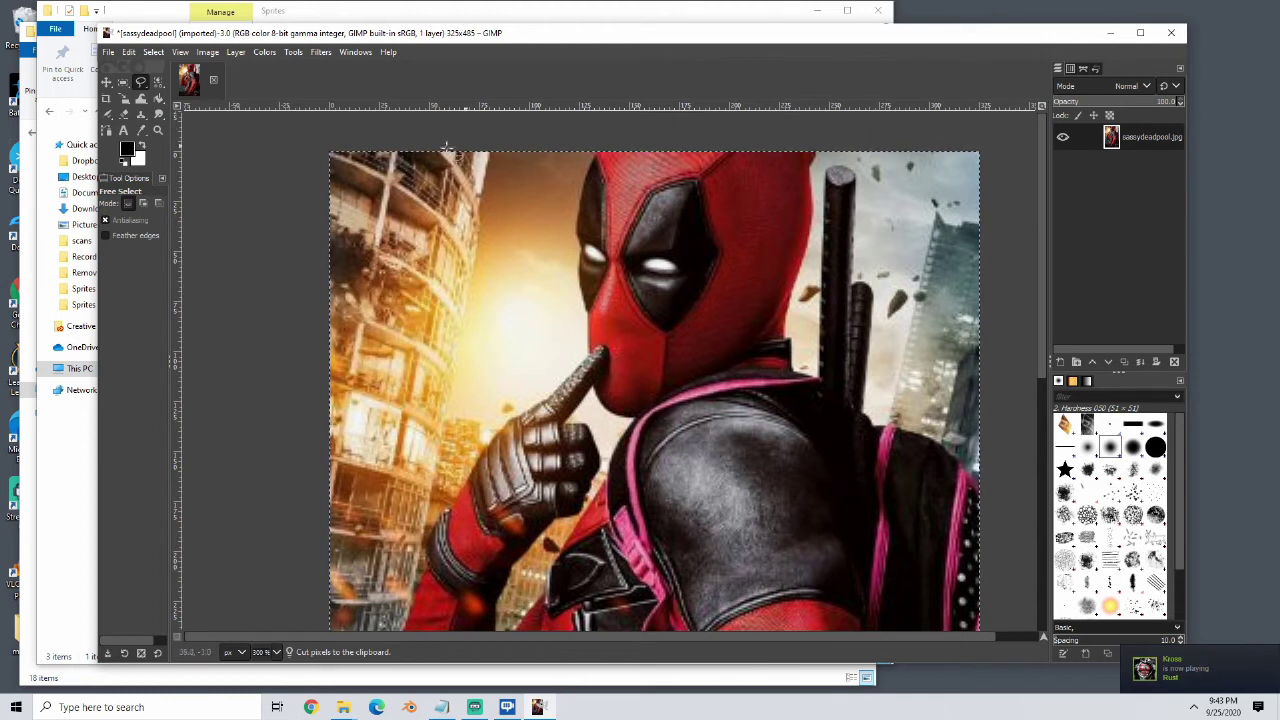
left_click(831, 131)
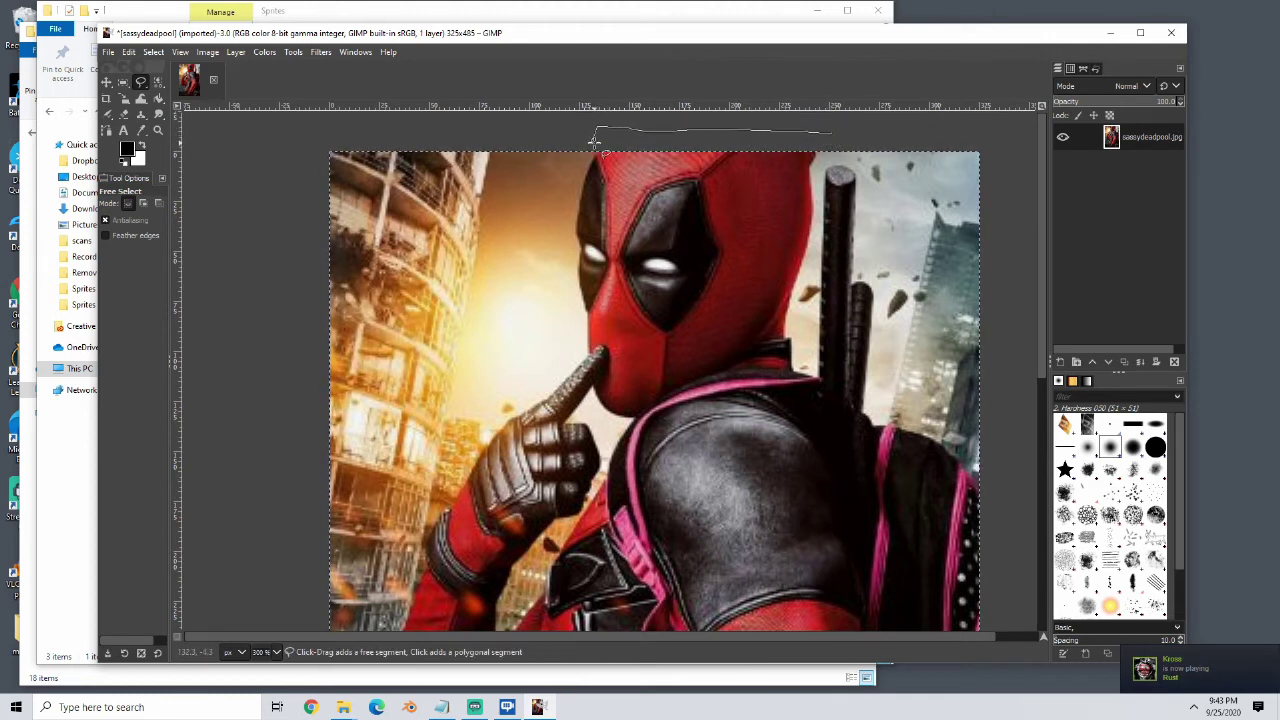
left_click(595, 148)
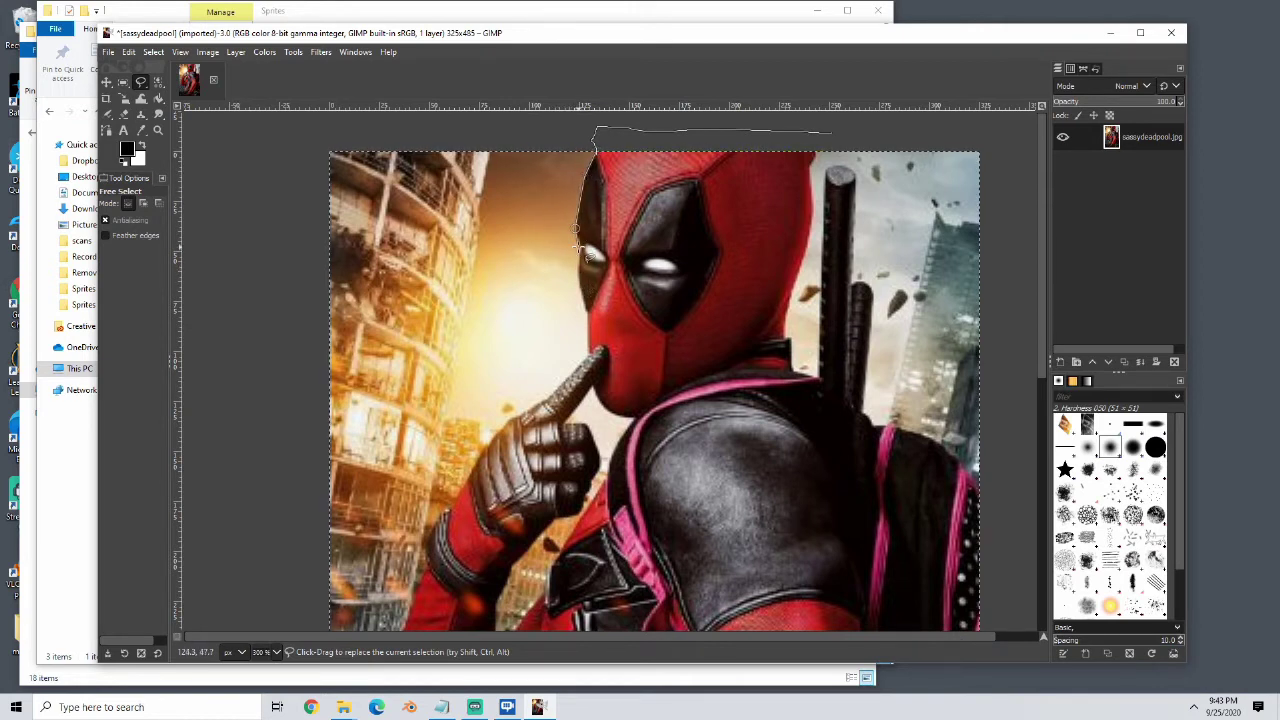
left_click(584, 296)
left_click(598, 328)
left_click(594, 356)
left_click(447, 510)
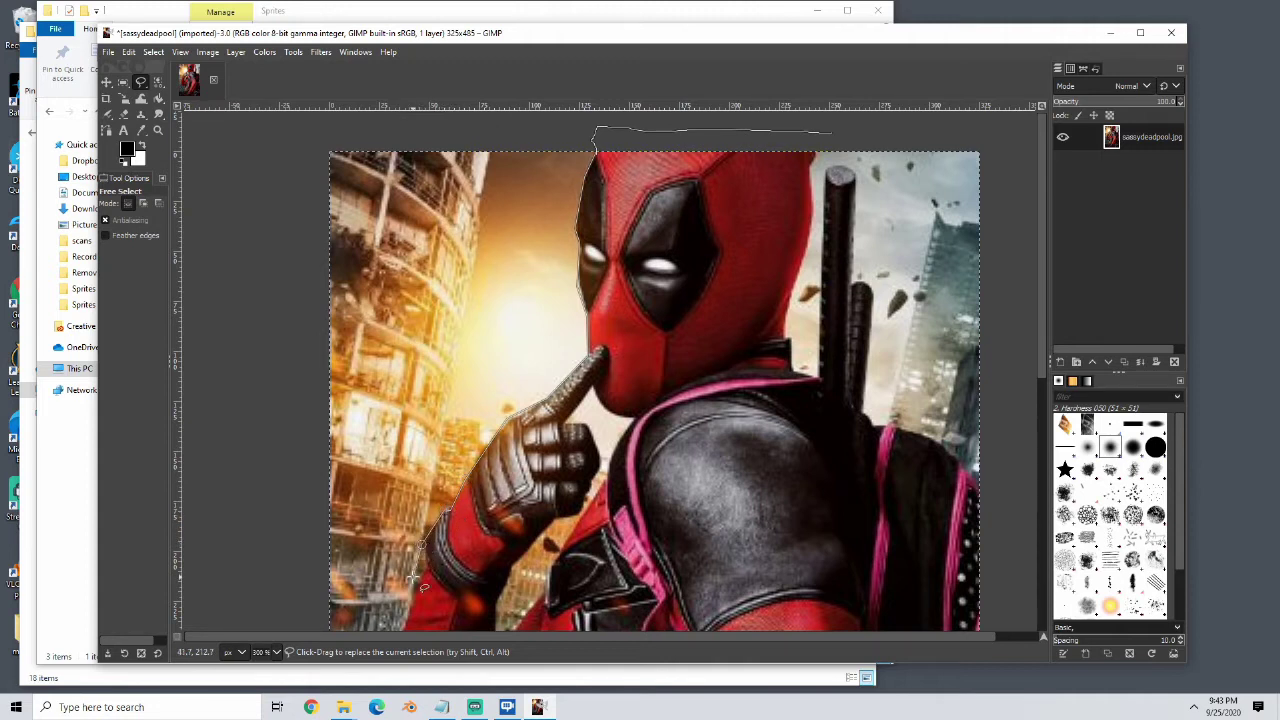
Continue the Free Select outline from the wrist along the raised forearm and around the elbow to the torso.
left_click(426, 570)
scroll(415, 590, "down", 5)
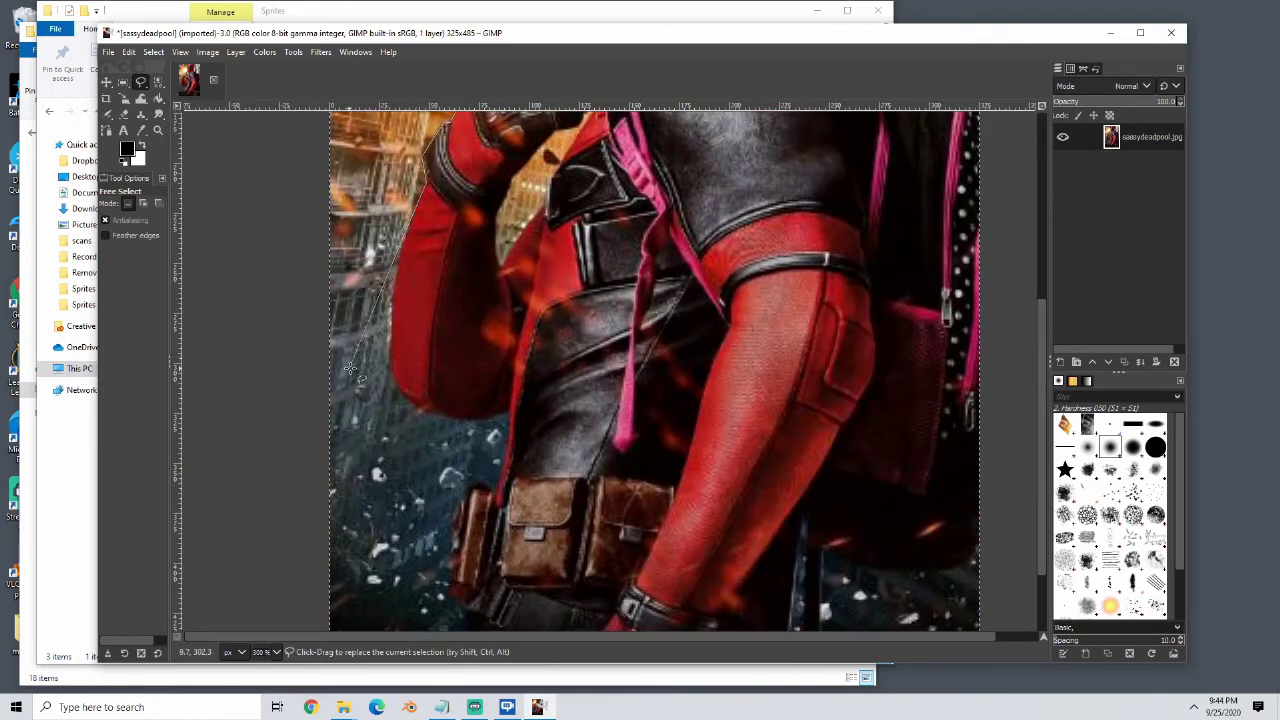
left_click(403, 238)
left_click_drag(393, 274, 396, 374)
left_click(388, 367)
left_click_drag(396, 393, 471, 422)
left_click(507, 412)
Extend the outline around the waist and belt pouch, down the leg and across the picture's lower edge.
left_click(506, 436)
left_click(498, 481)
left_click(463, 498)
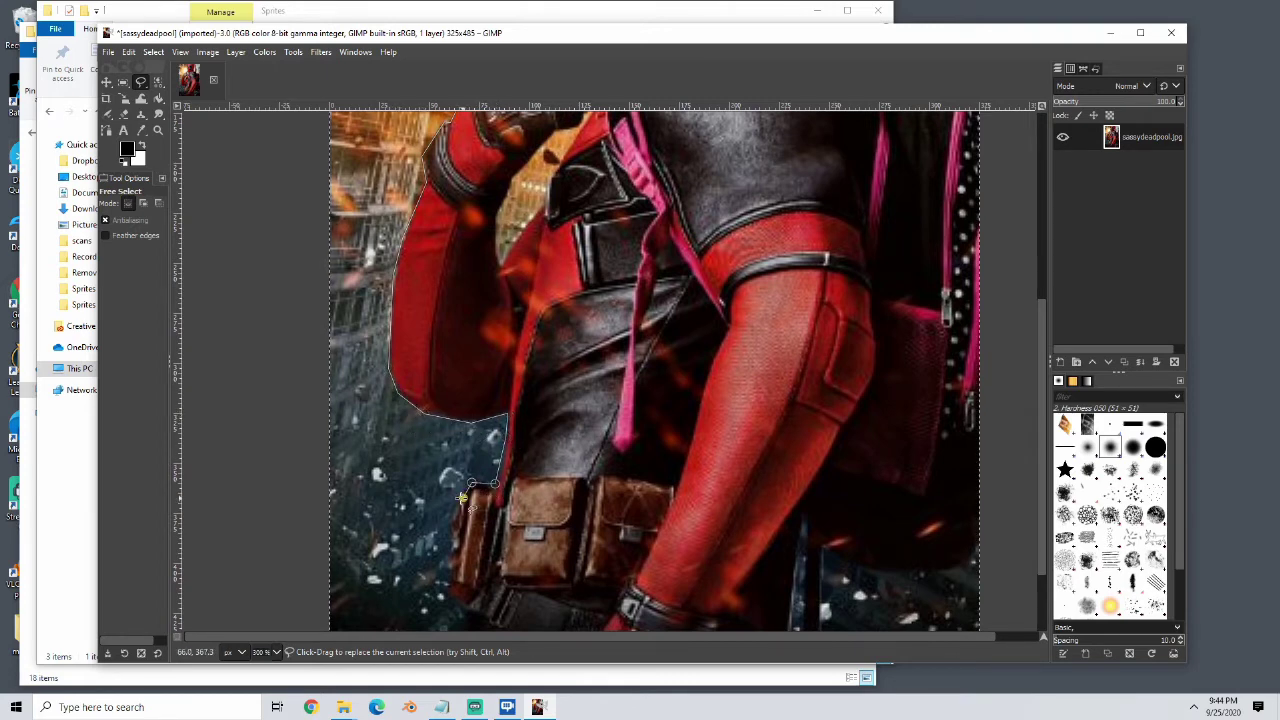
left_click(450, 584)
left_click(463, 594)
scroll(465, 610, "down", 2)
left_click(447, 566)
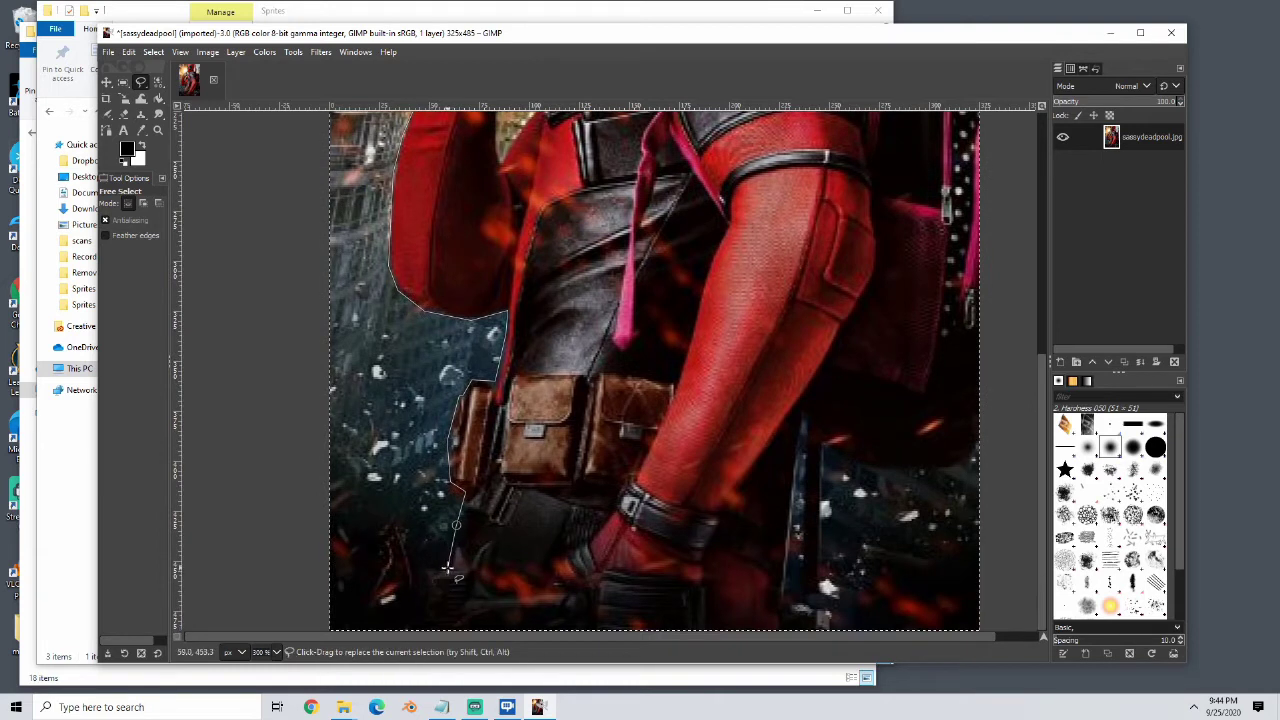
left_click(429, 579)
left_click(425, 628)
left_click(838, 628)
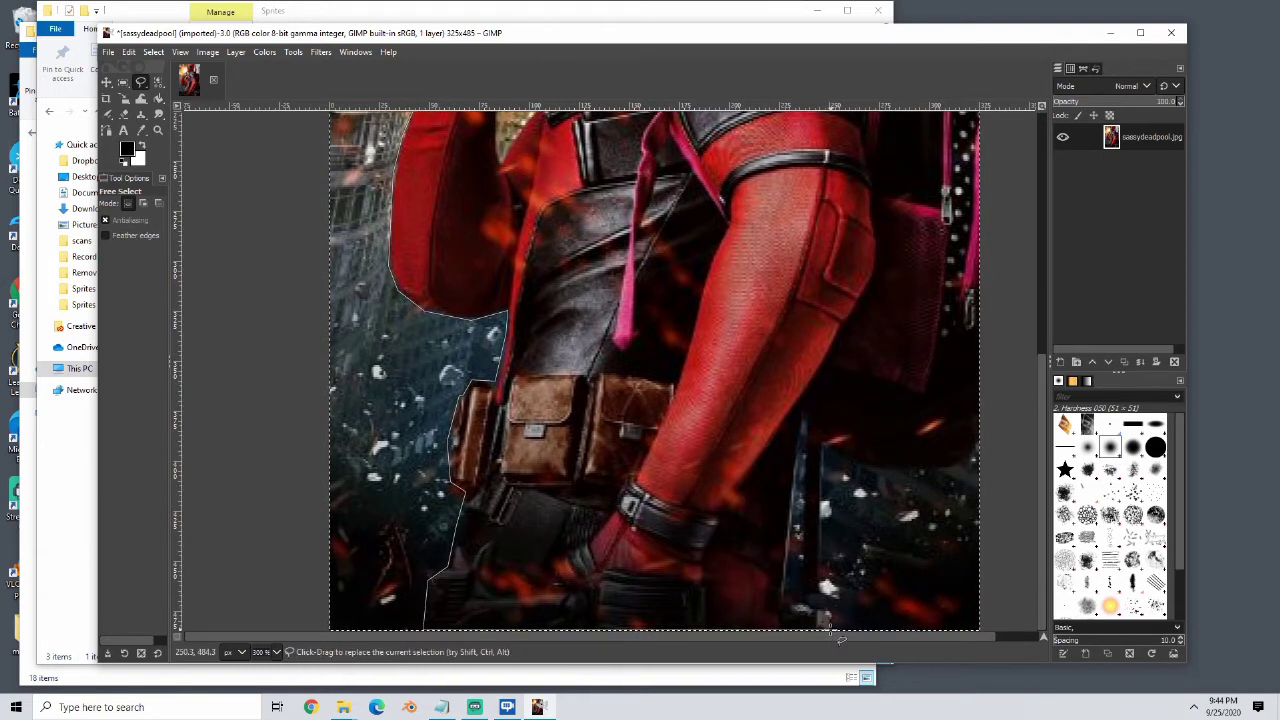
Trace the outline around the narrow gap and dark strip behind the gloved hand, and along the backpack's underside.
left_click(786, 594)
left_click(802, 418)
left_click(808, 434)
left_click(822, 601)
left_click(822, 450)
left_click(880, 468)
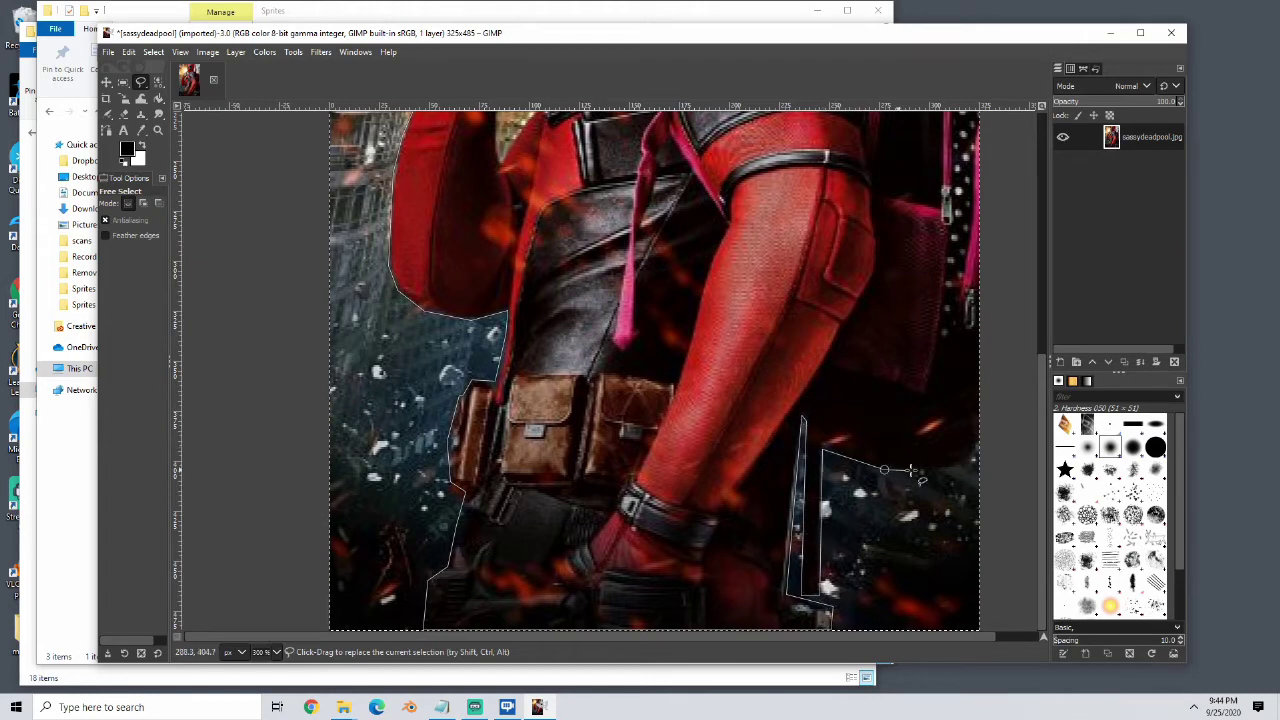
left_click(957, 467)
Trace the outline up past the backpack, around both sword handles and up the back of the head, and close the selection.
scroll(988, 456, "up", 10)
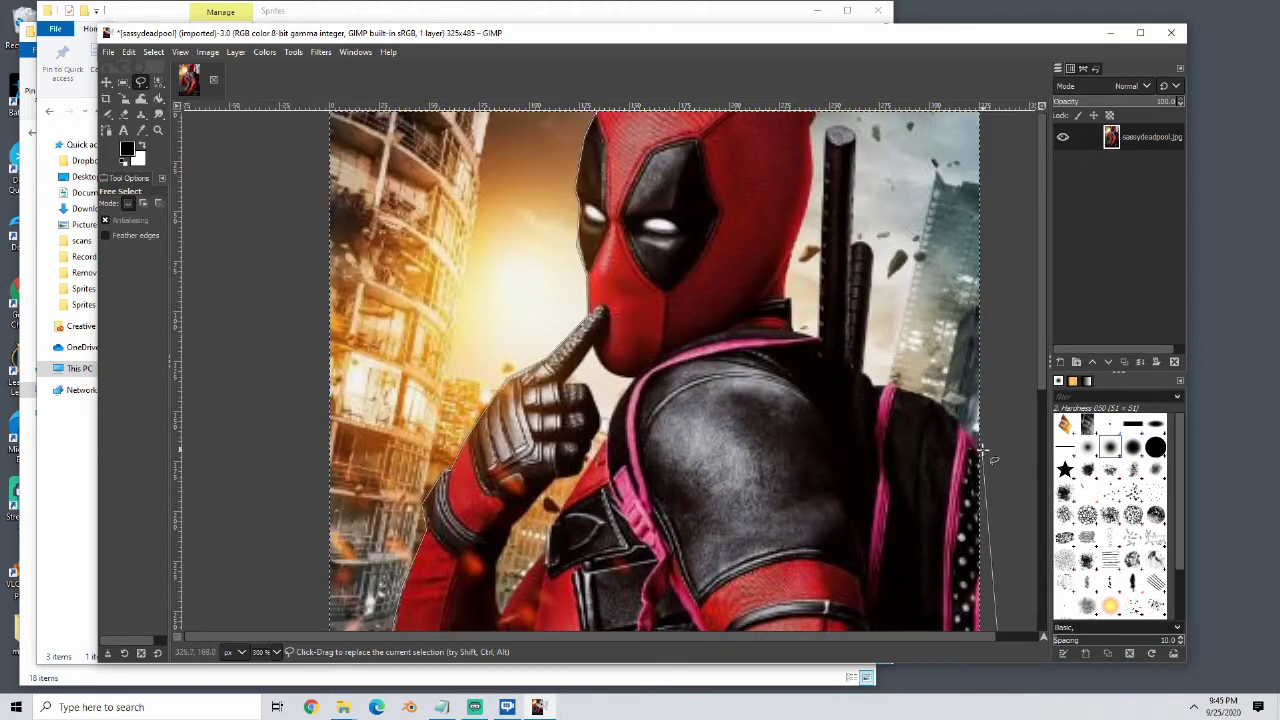
left_click_drag(942, 410, 866, 376)
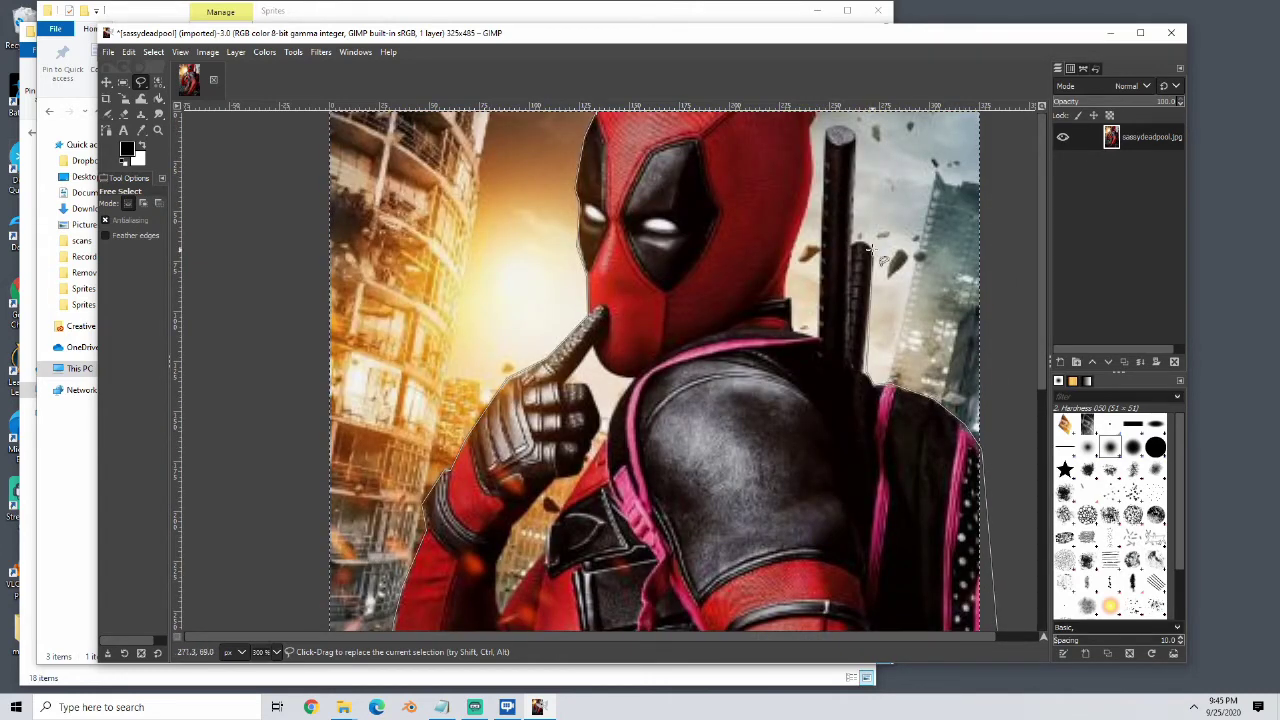
mouse_move(868, 246)
left_mouse_down()
mouse_move(860, 127)
mouse_move(818, 129)
mouse_move(812, 359)
mouse_move(821, 340)
mouse_move(798, 328)
mouse_move(790, 272)
mouse_move(821, 132)
left_mouse_up()
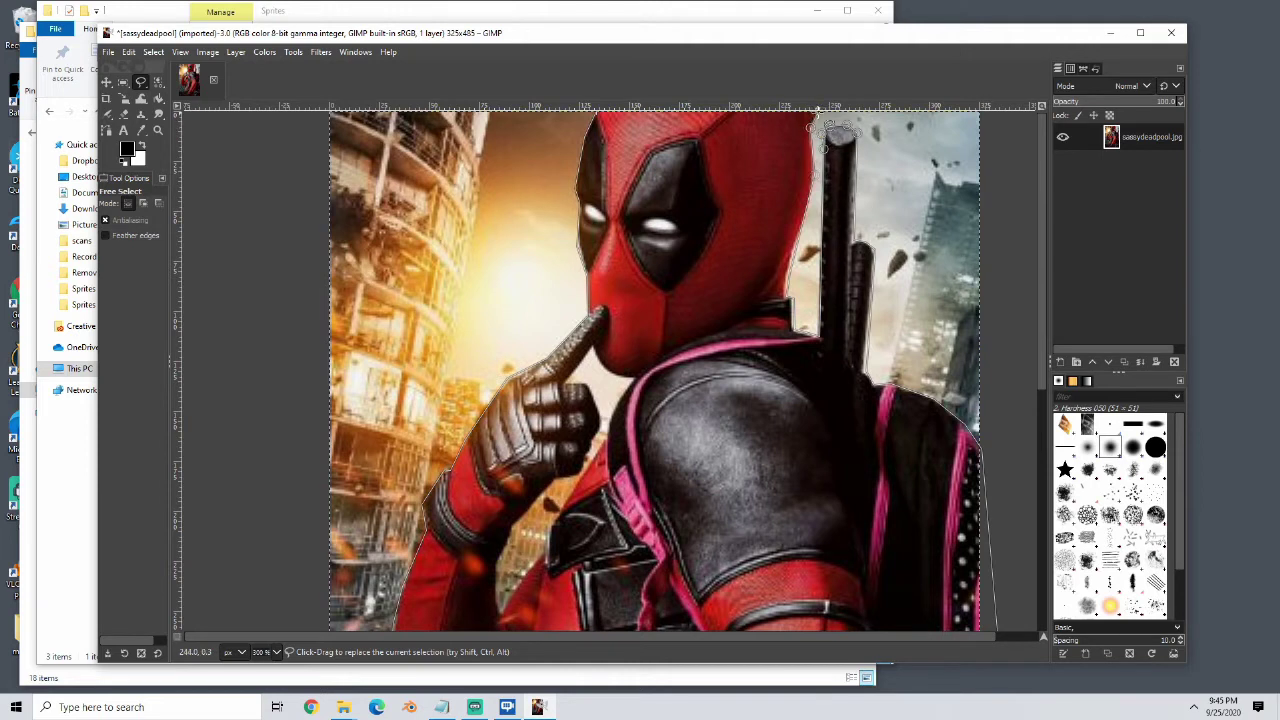
mouse_move(819, 136)
left_mouse_down()
mouse_move(788, 222)
mouse_move(825, 392)
mouse_move(824, 114)
left_mouse_up()
mouse_move(832, 120)
left_mouse_down()
mouse_move(854, 162)
mouse_move(827, 143)
left_mouse_up()
scroll(836, 145, "down", 1, "ctrl")
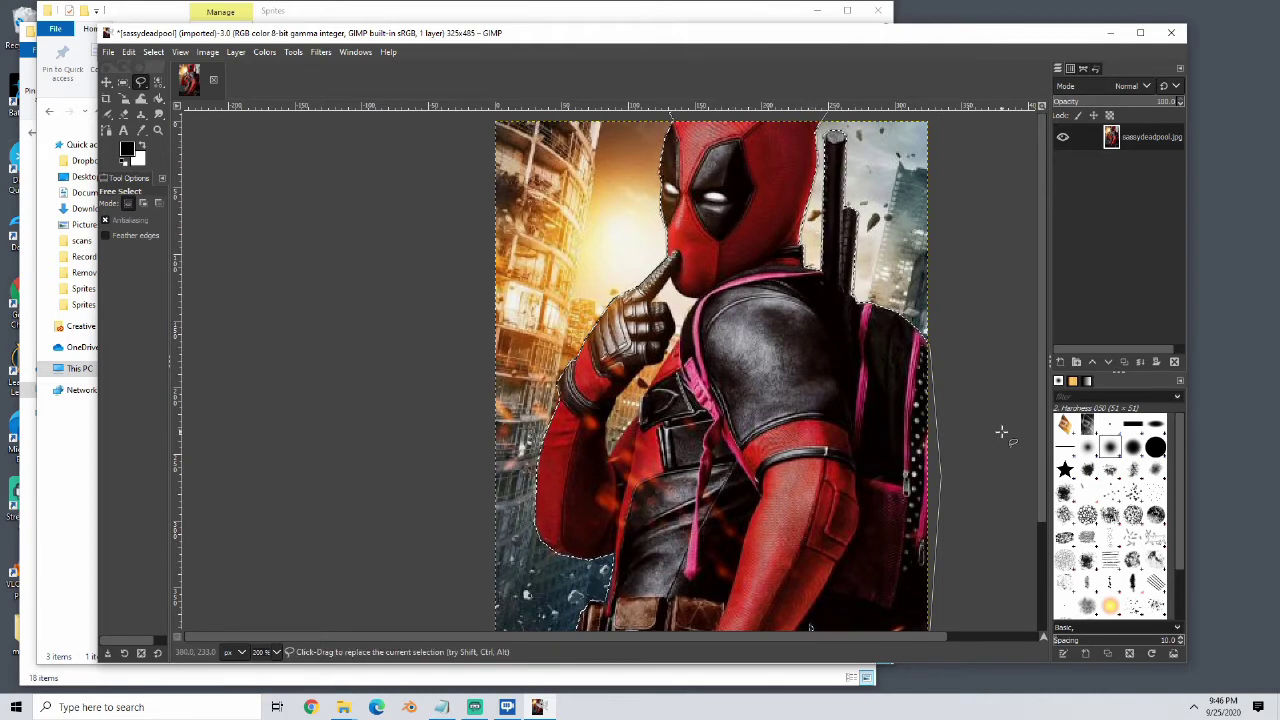
Try cutting the selected figure out of the picture, and undo the cut.
key("ctrl+x")
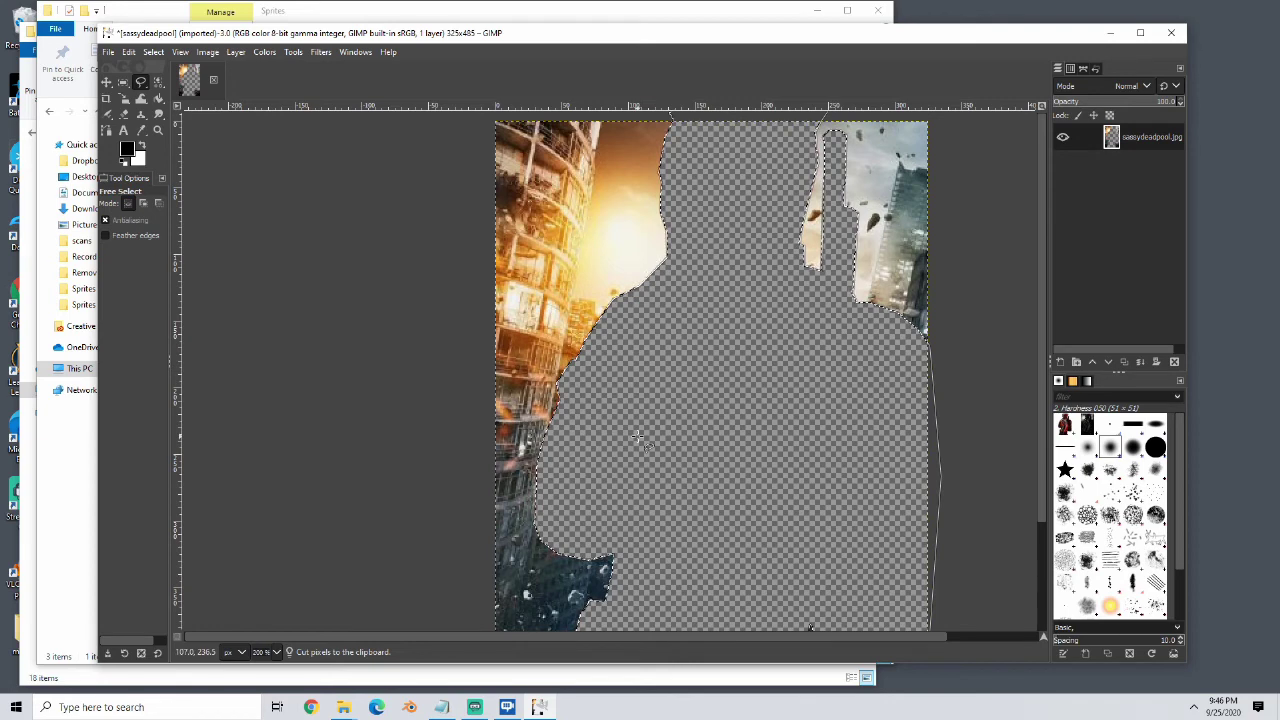
key("ctrl+z")
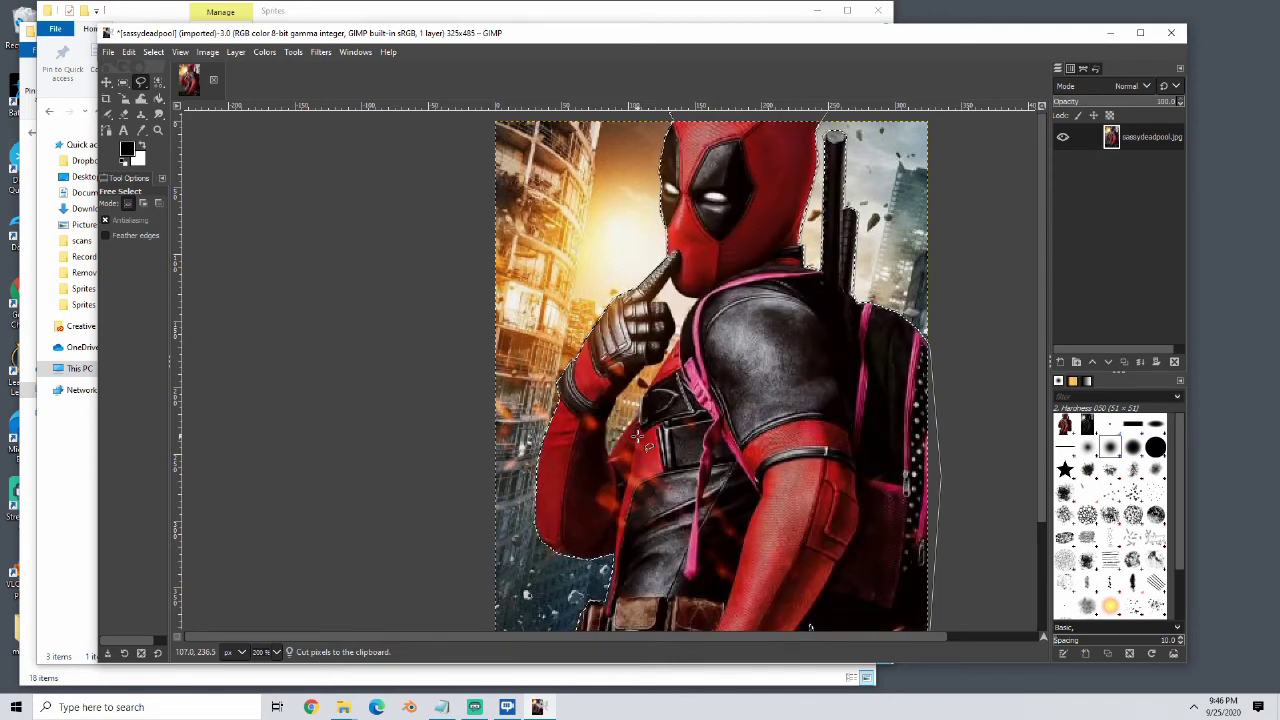
Invert the selection and cut away the background around the figure.
left_click(153, 52)
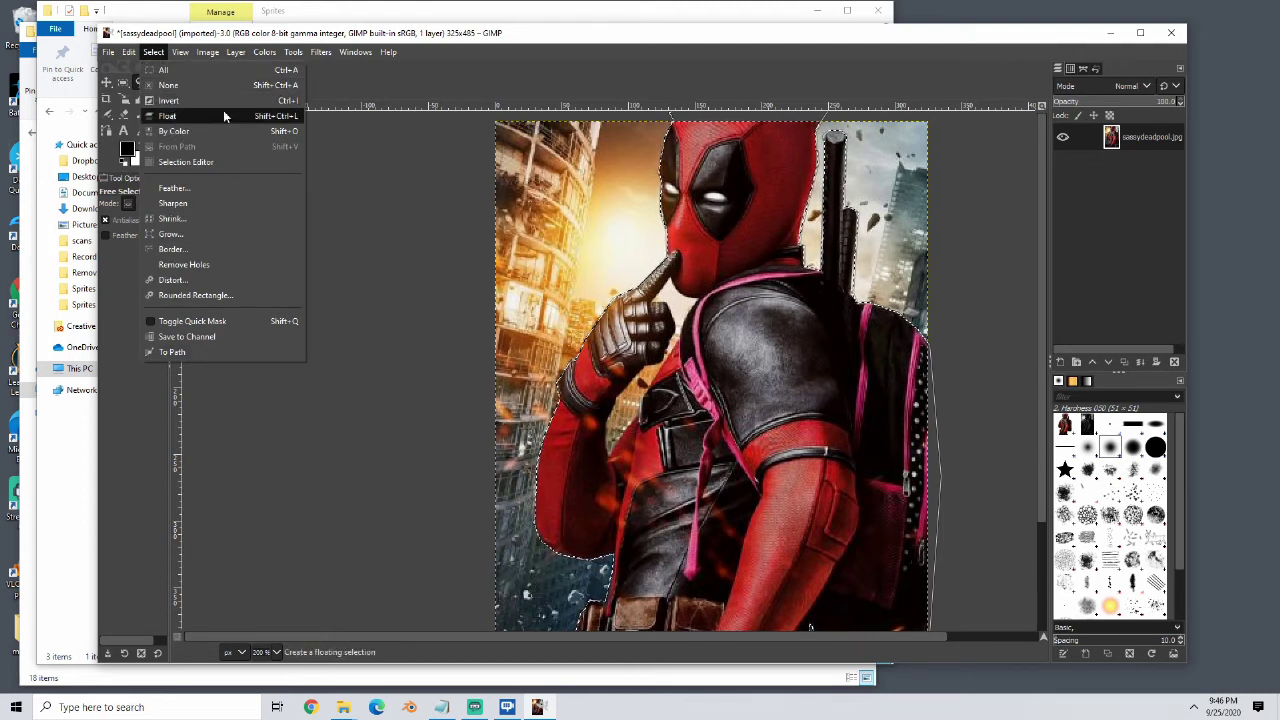
left_click(181, 102)
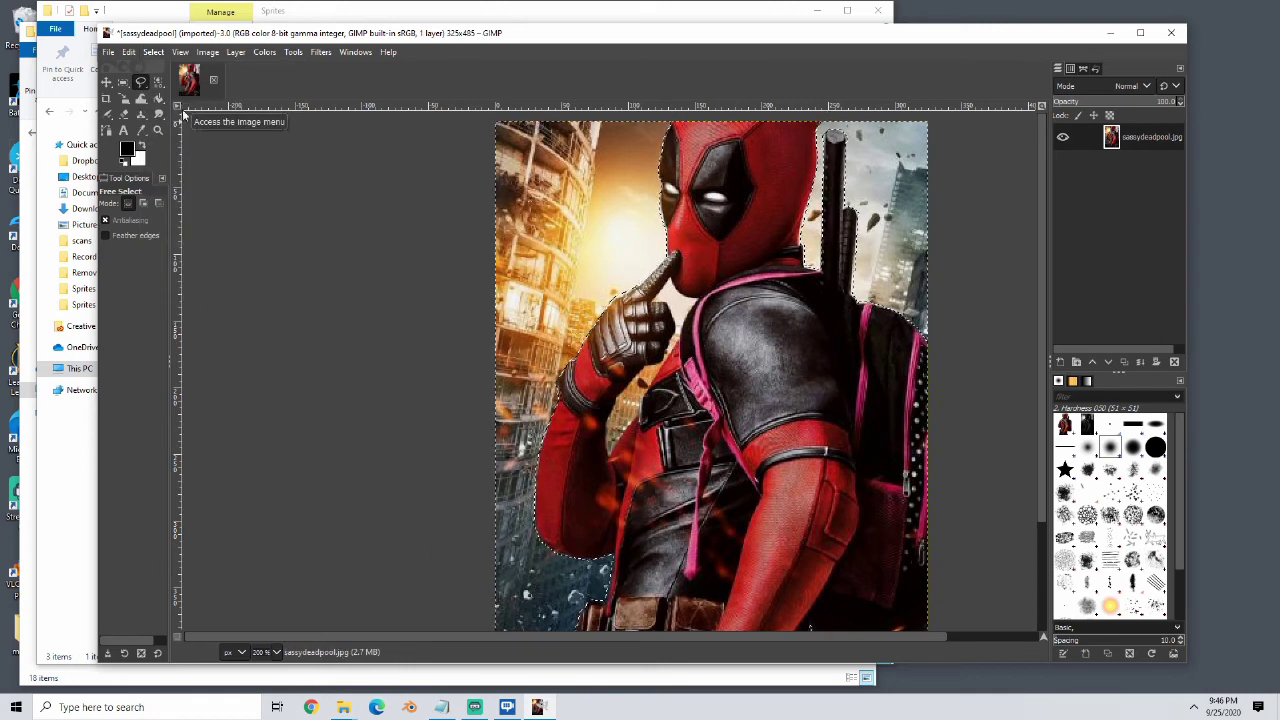
key("ctrl+x")
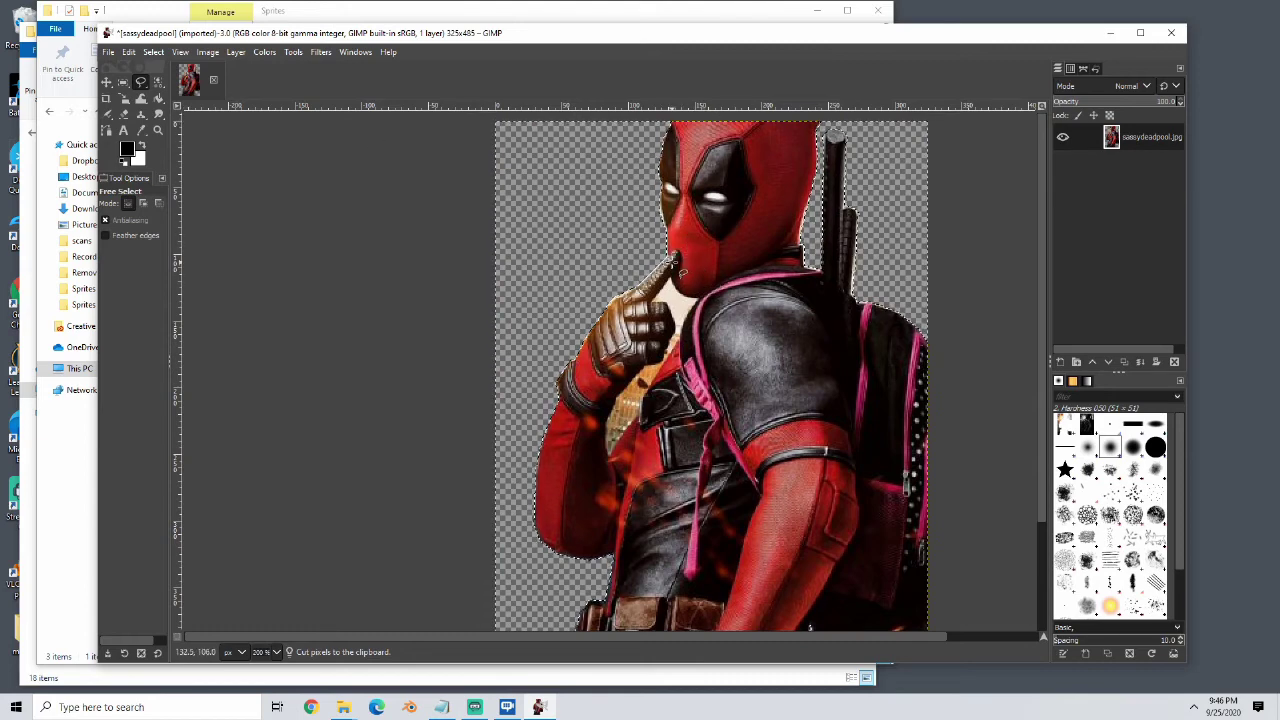
Outline the leftover background between the chin, gloved hand, forearm and chest with Free Select, and cut it out.
key("ctrl")
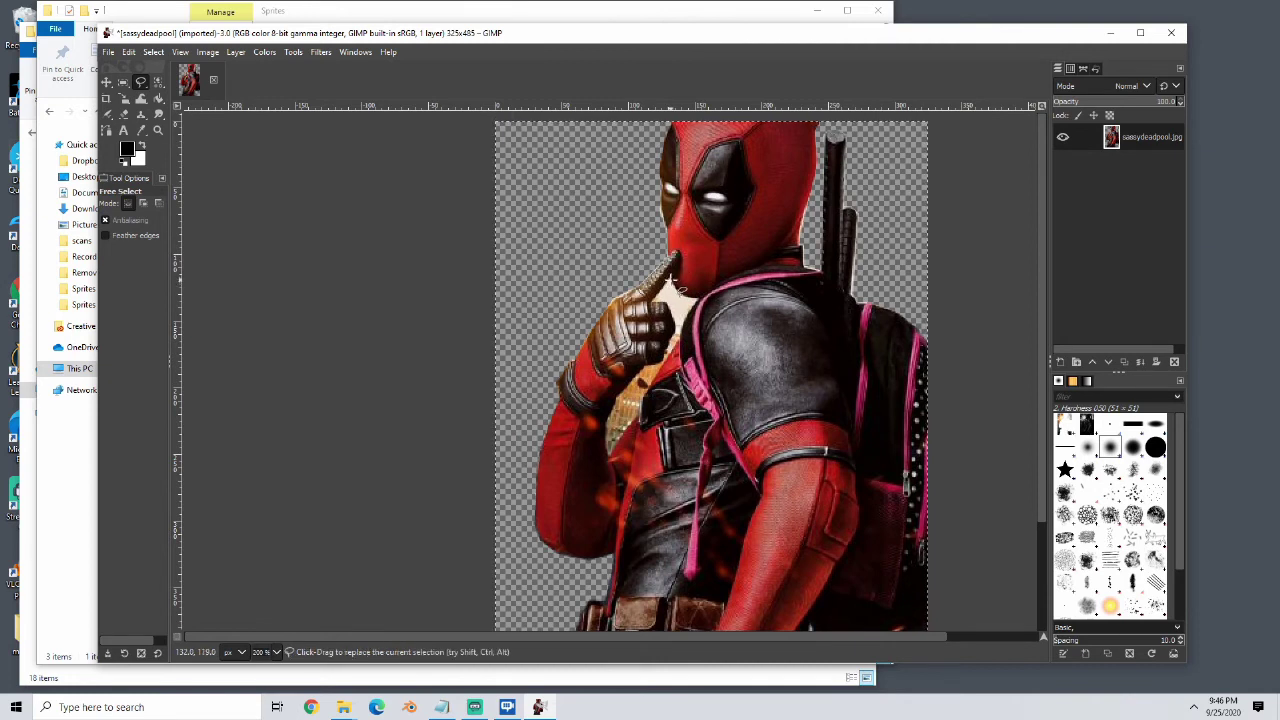
left_click(667, 281)
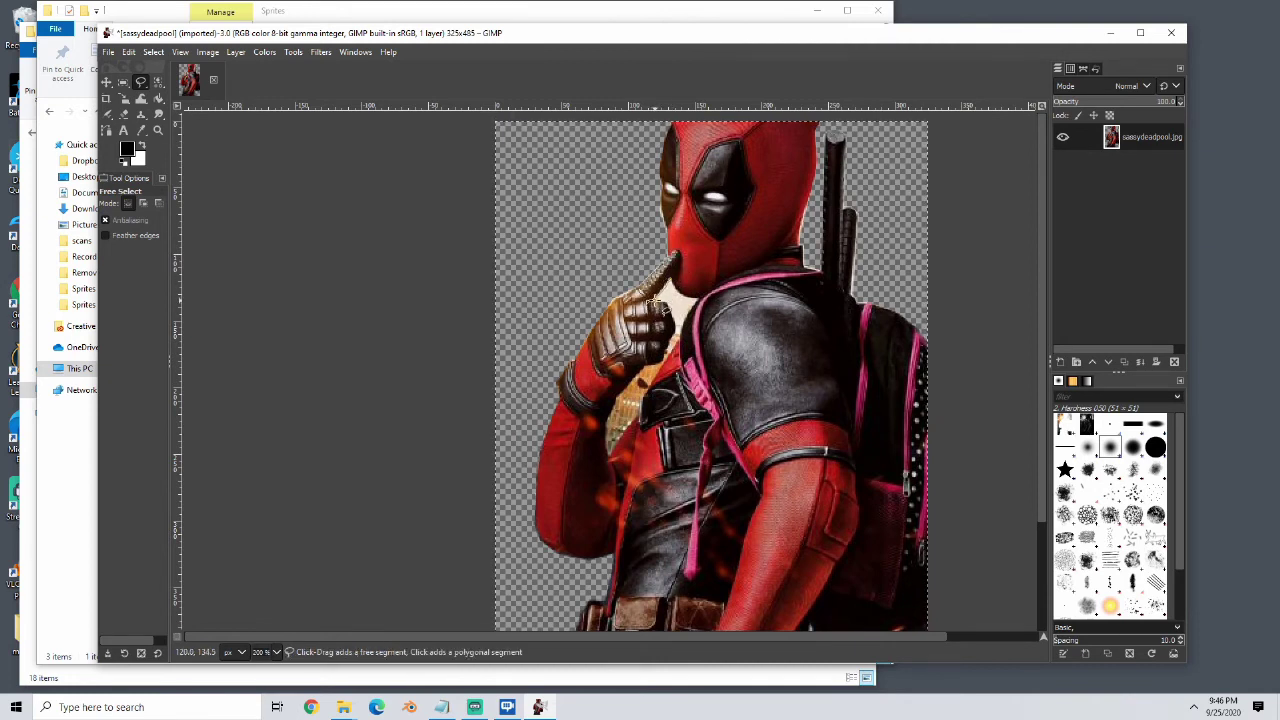
key("Escape")
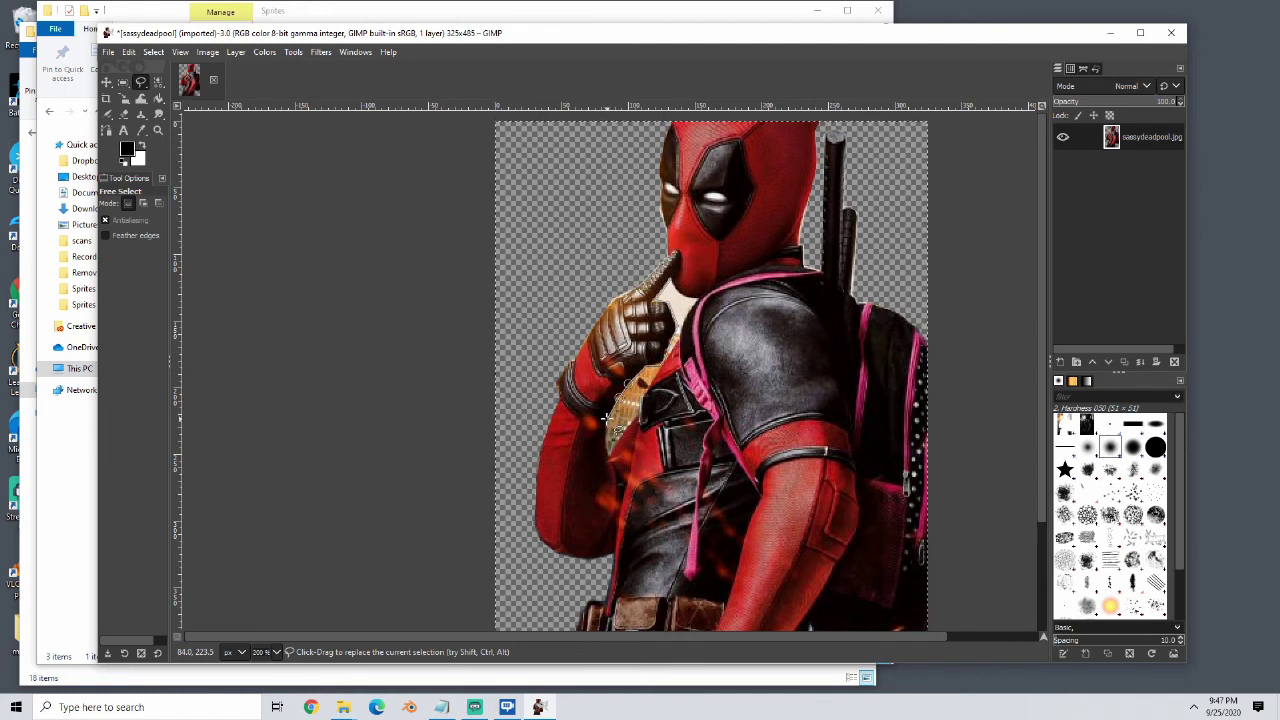
left_click(605, 418)
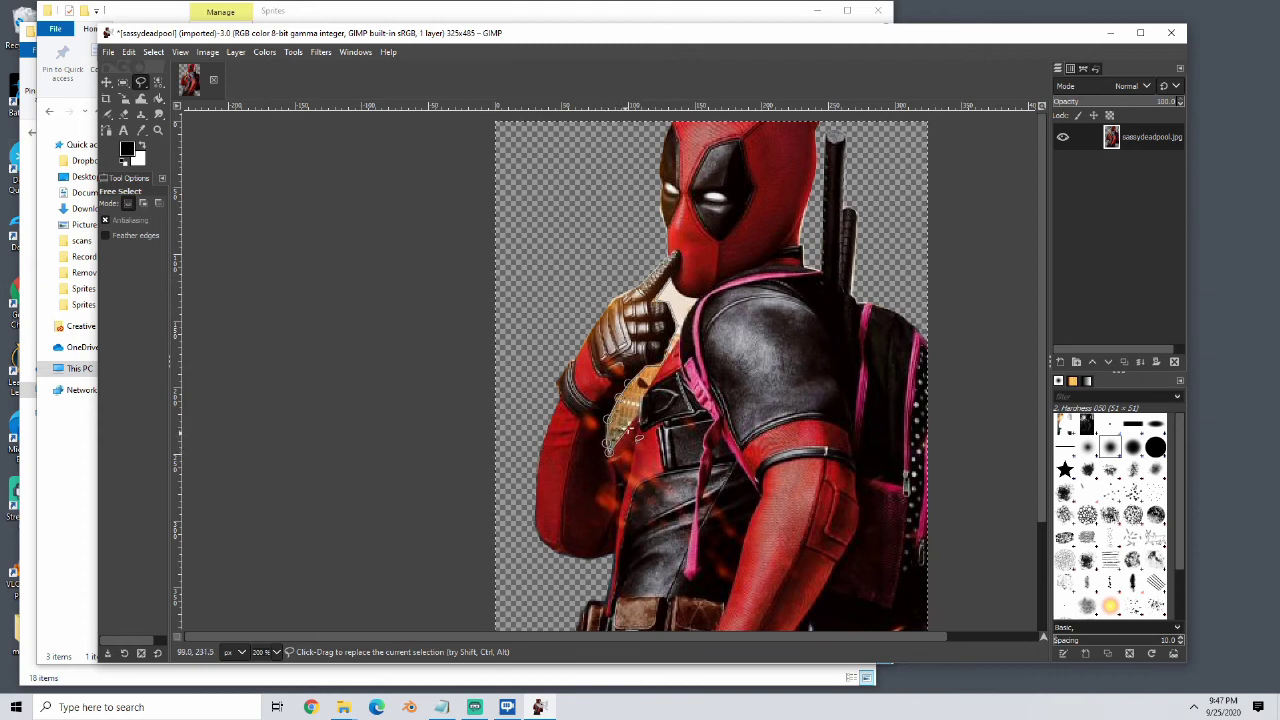
left_click(636, 398)
left_click(657, 363)
left_click(681, 335)
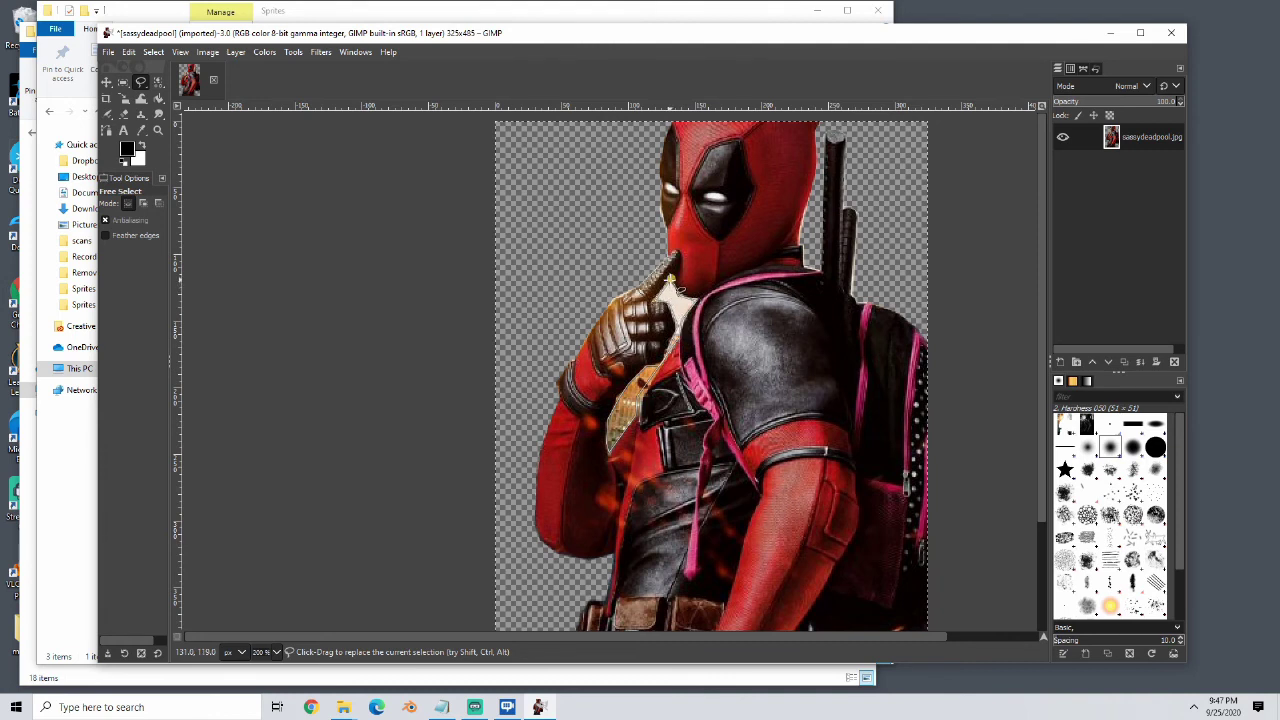
key("Return")
key("ctrl+x")
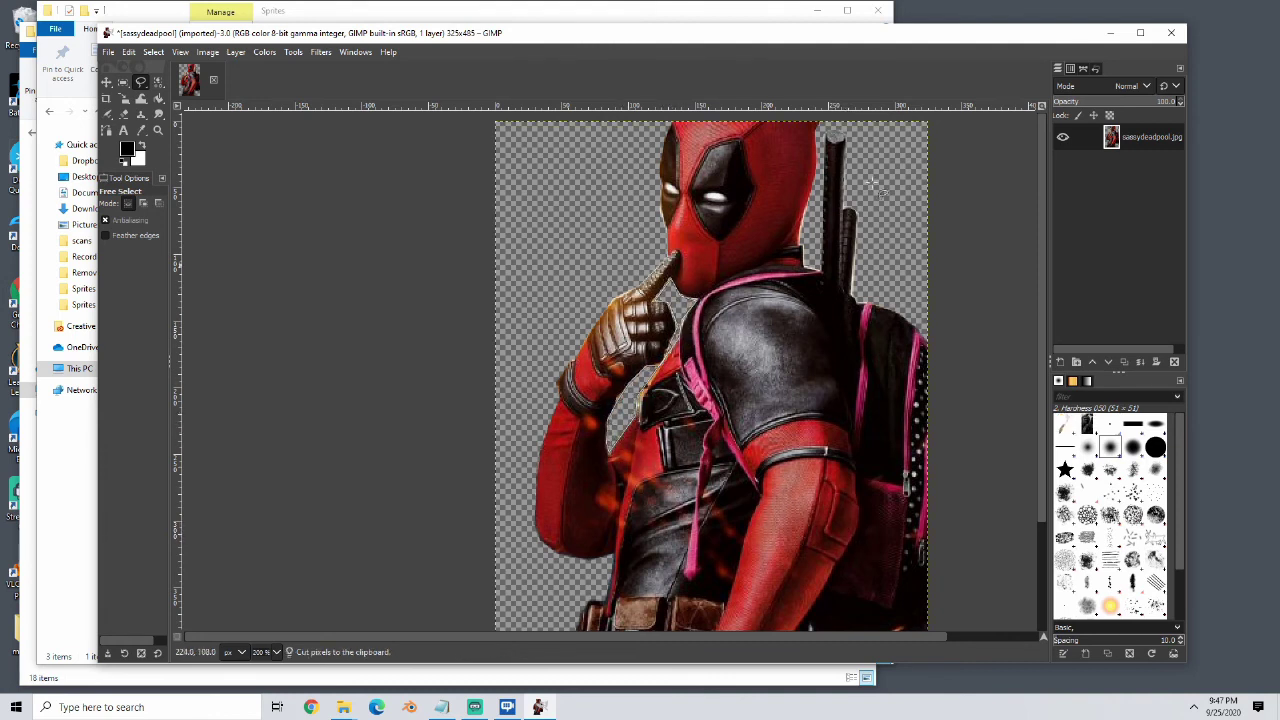
scroll(733, 350, "down", 8)
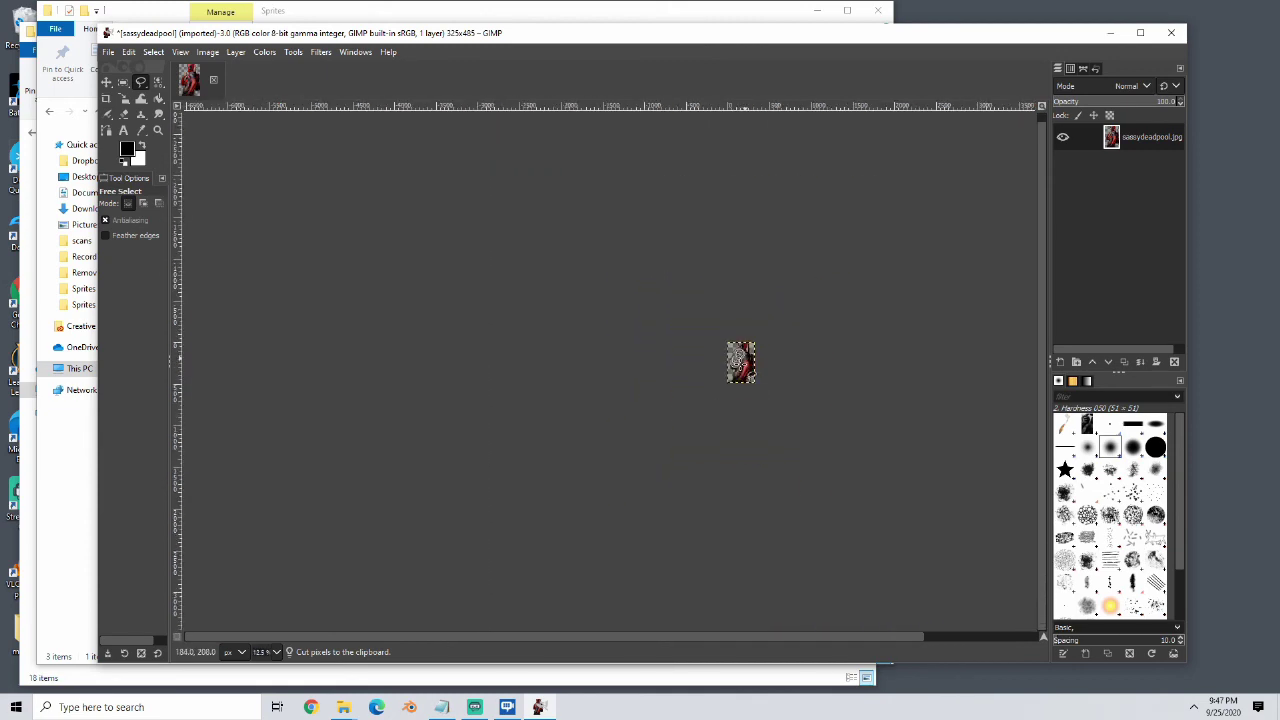
scroll(757, 423, "up", 4)
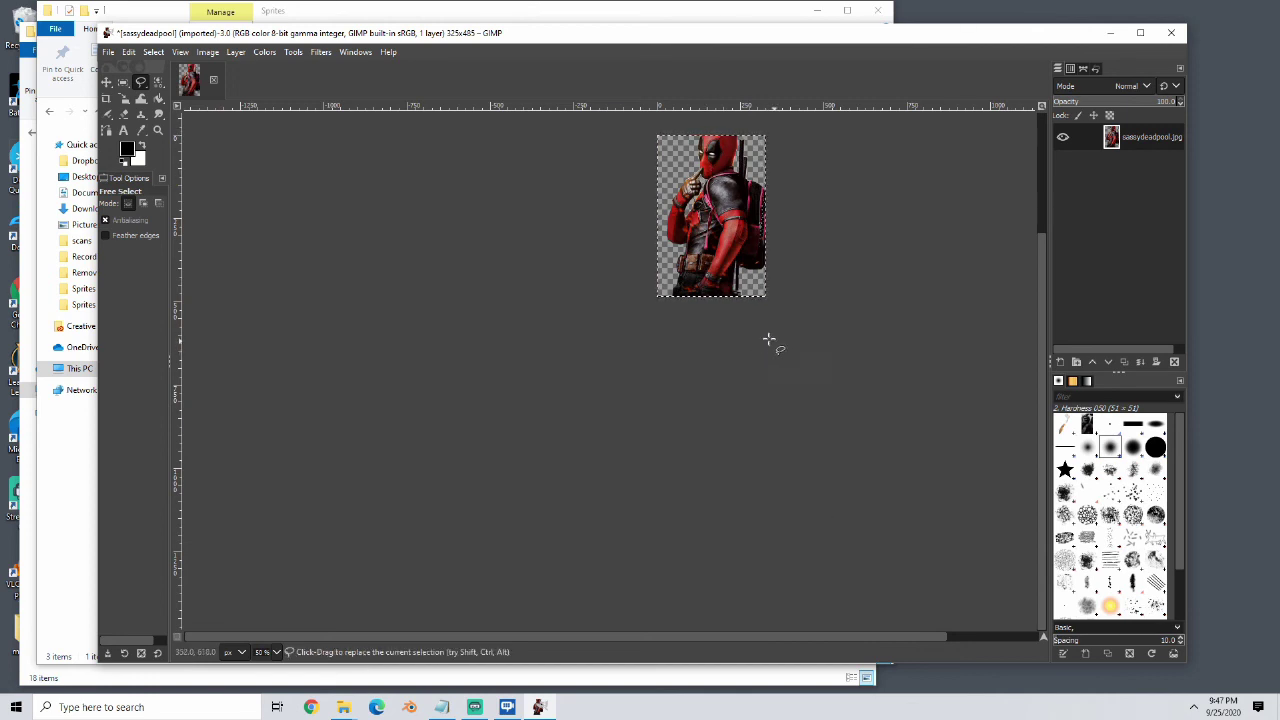
scroll(806, 383, "up", 2)
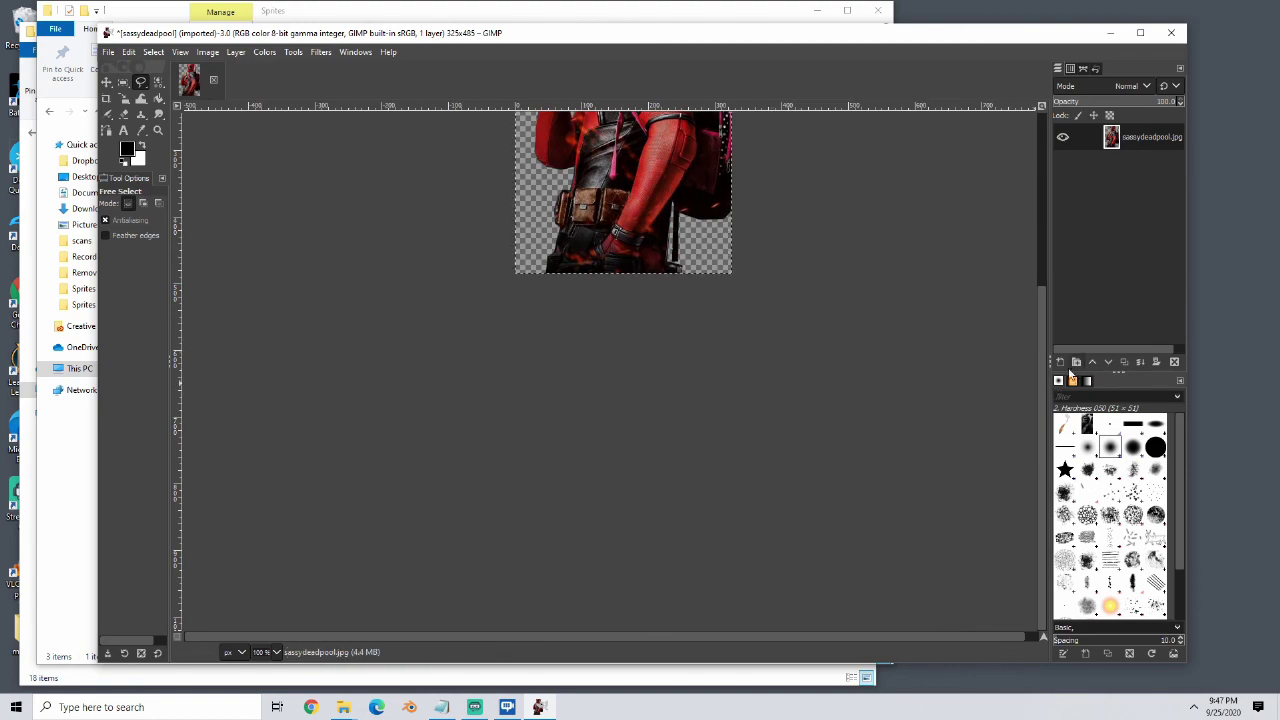